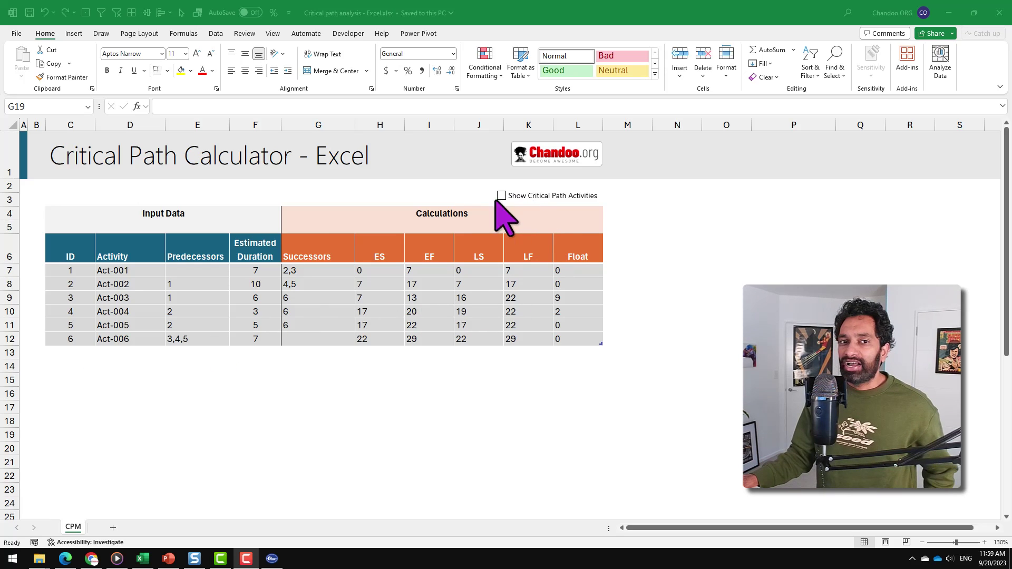
- In the workbook, highlight activity IDs 1–6 and the Activity, Predecessors and Estimated Duration input columns
{"action": "left_click", "coordinate": [473, 2]}
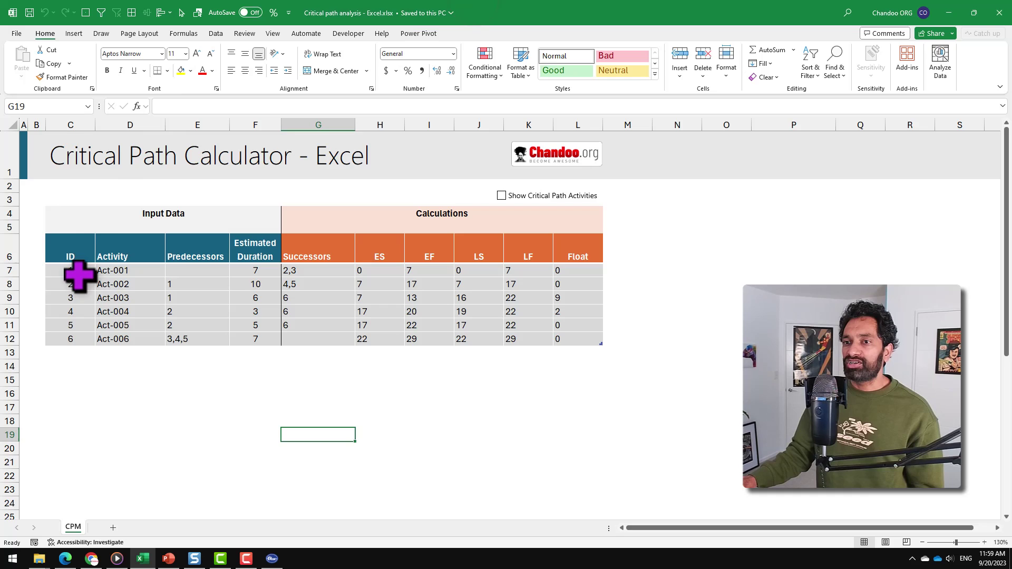
{"action": "left_click_drag", "start_coordinate": [80, 272], "coordinate": [85, 340]}
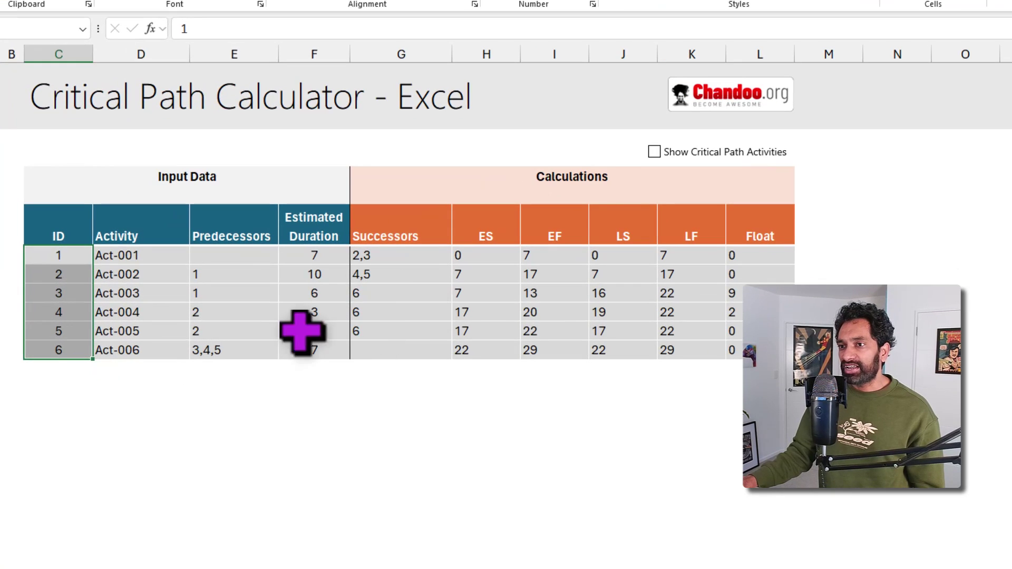
{"action": "left_click_drag", "start_coordinate": [103, 249], "coordinate": [311, 350]}
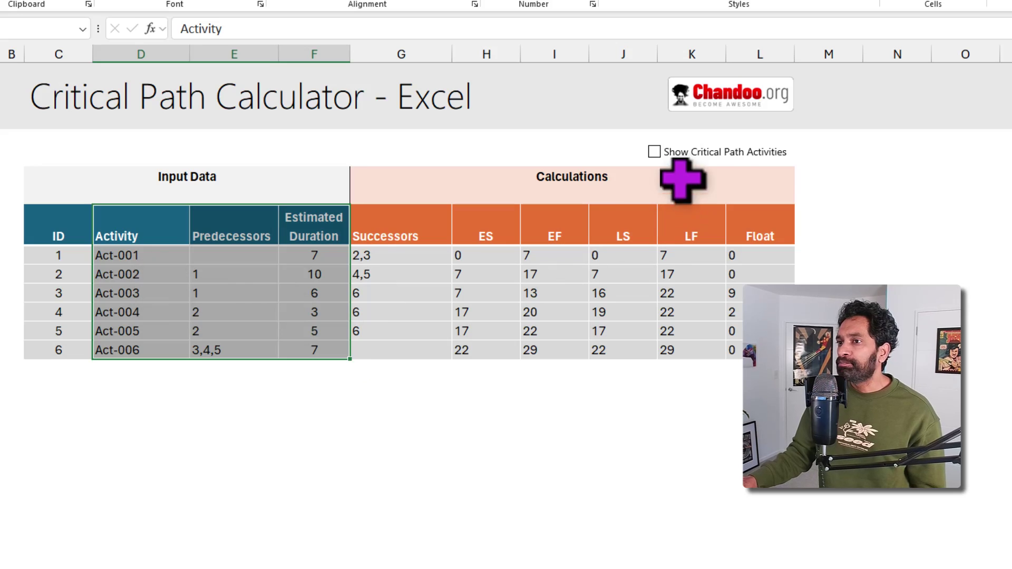
- Toggle critical-path highlighting on and off, then advance the slide to reveal estimated durations
{"action": "left_click", "coordinate": [694, 153]}
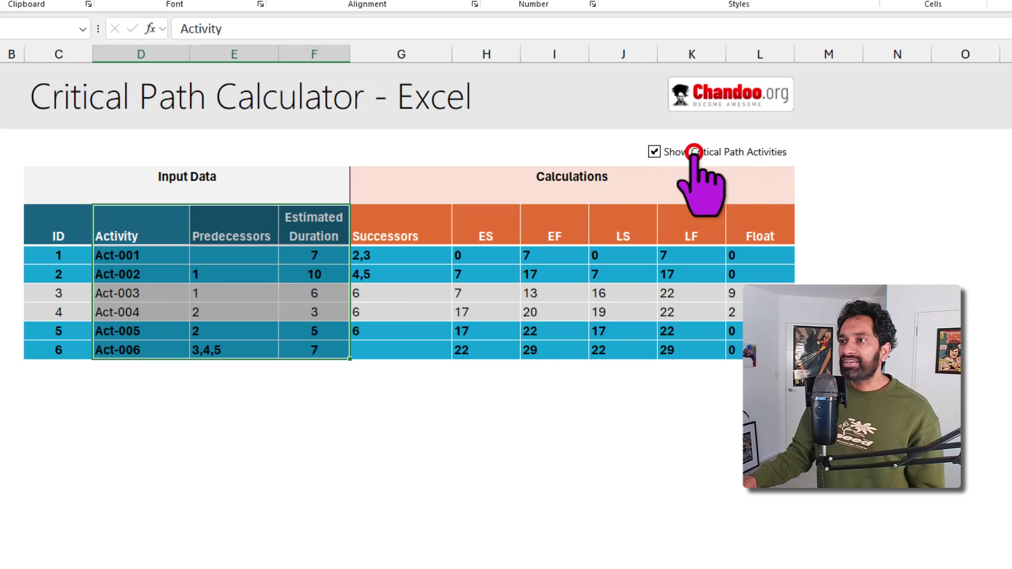
{"action": "left_click", "coordinate": [372, 408]}
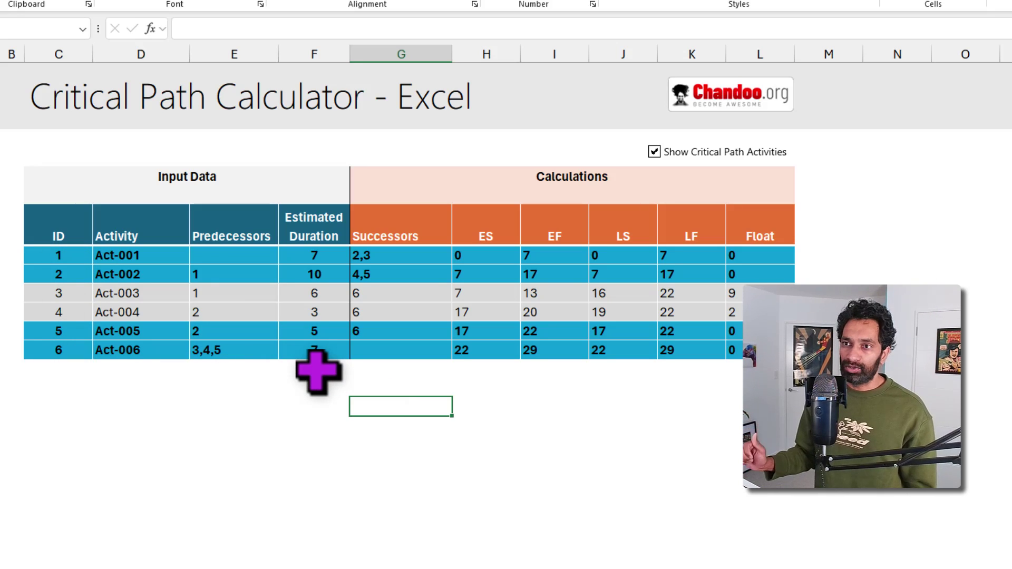
{"action": "left_click", "coordinate": [654, 152]}
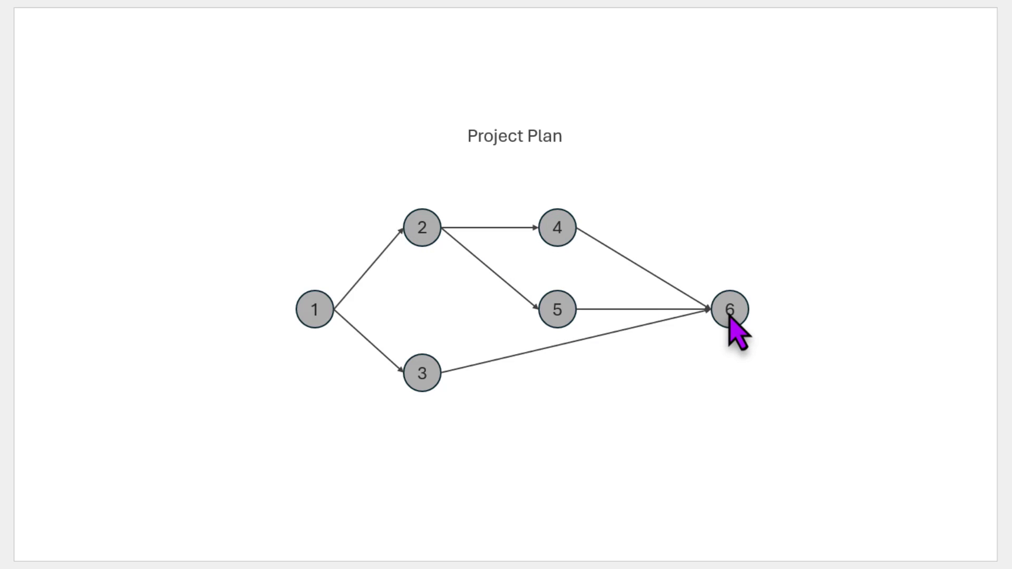
{"action": "key", "text": "Right"}
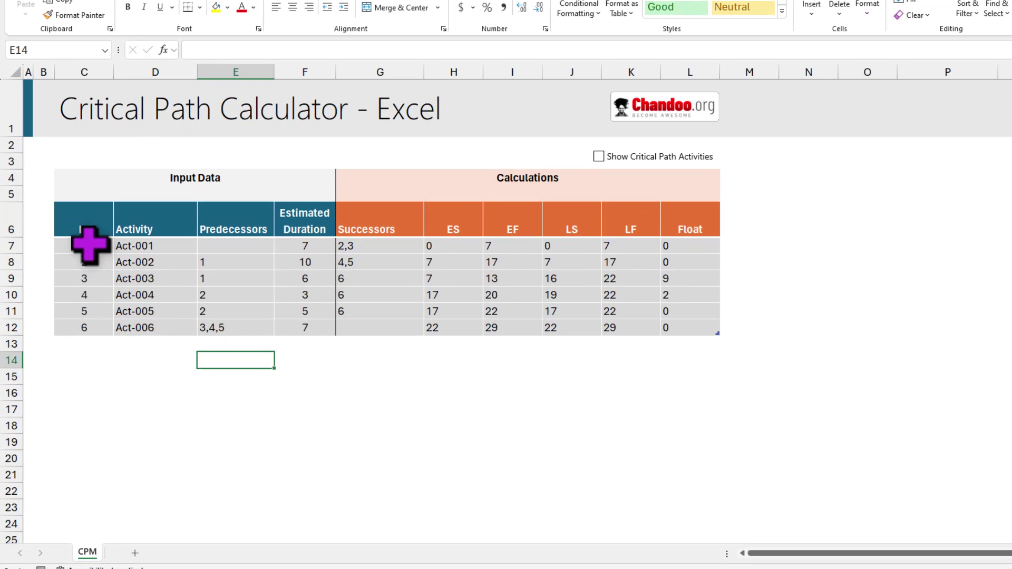
{"action": "left_click_drag", "start_coordinate": [76, 268], "coordinate": [89, 332]}
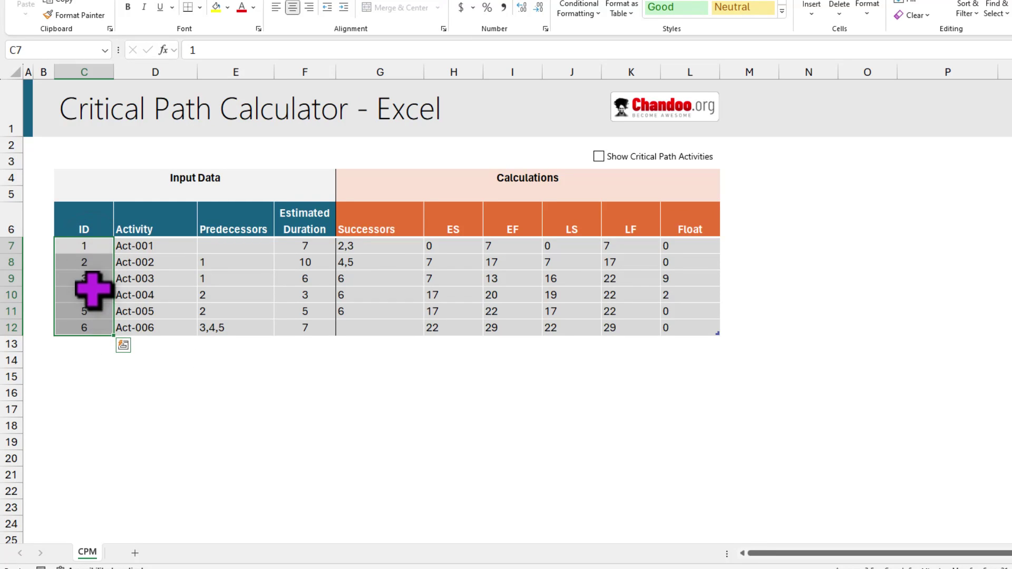
{"action": "left_click_drag", "start_coordinate": [158, 247], "coordinate": [166, 330]}
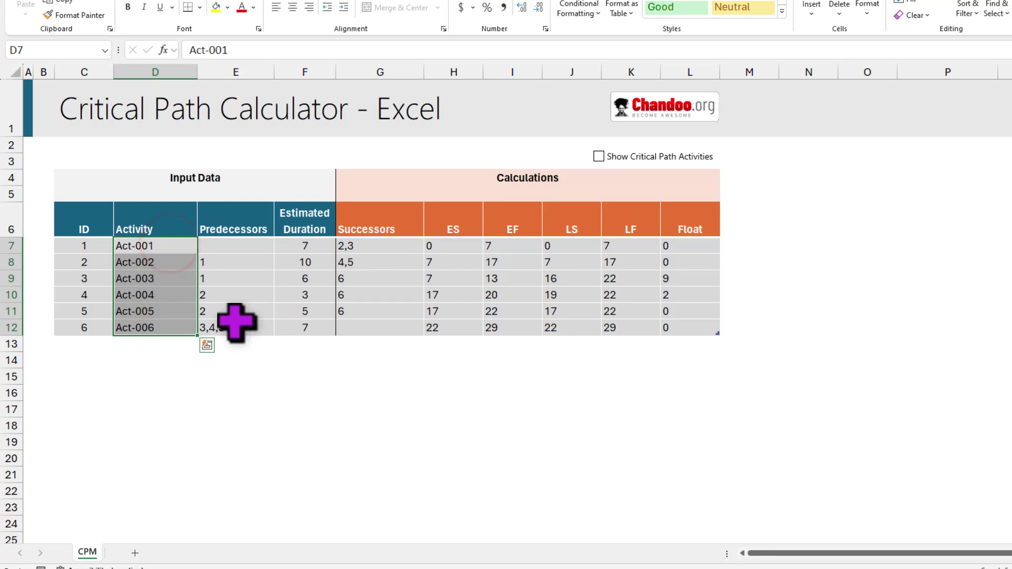
{"action": "left_click_drag", "start_coordinate": [243, 241], "coordinate": [244, 327]}
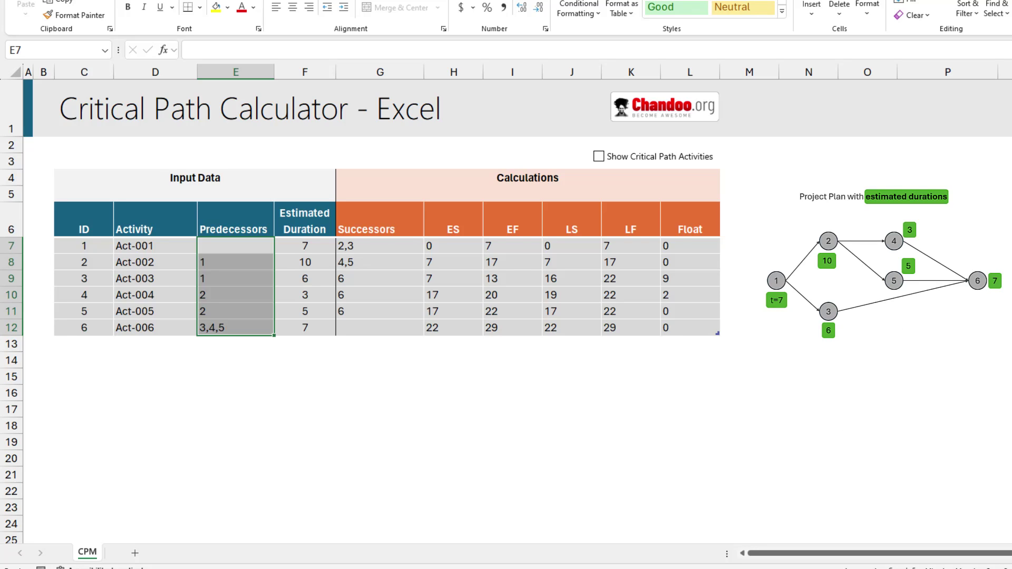
{"action": "key", "text": "Down"}
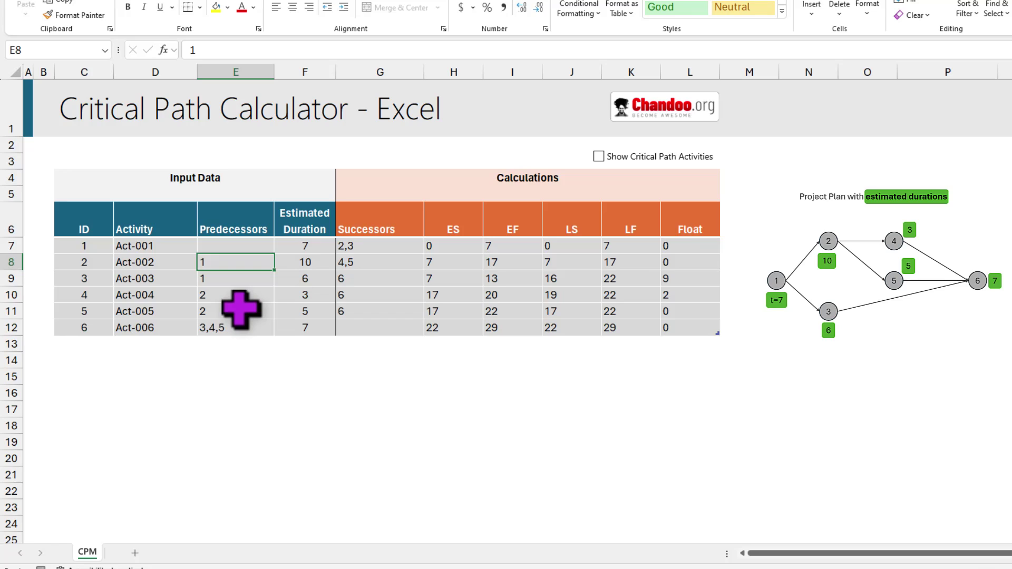
{"action": "left_click", "coordinate": [232, 327]}
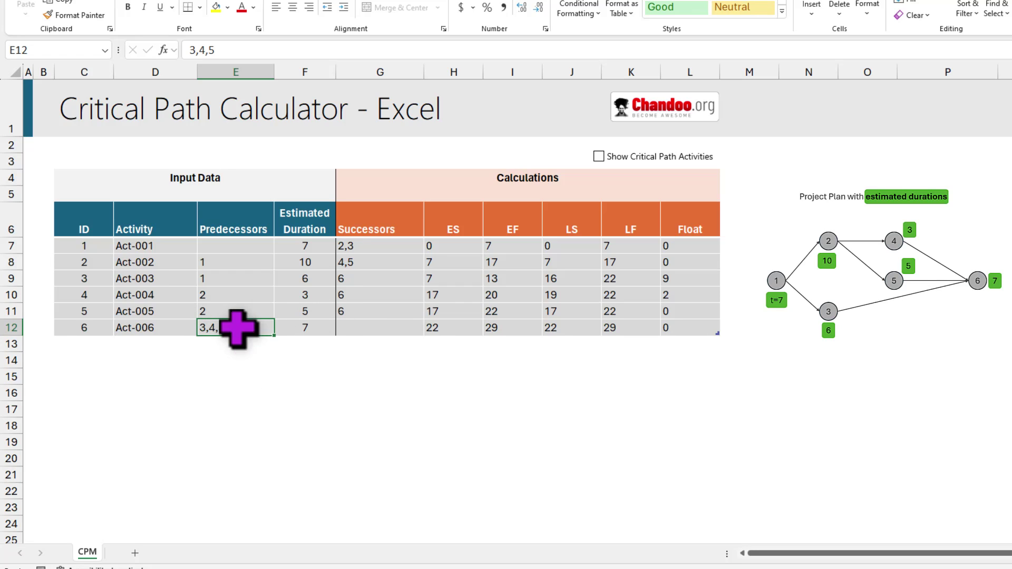
{"action": "left_click_drag", "start_coordinate": [306, 243], "coordinate": [293, 330]}
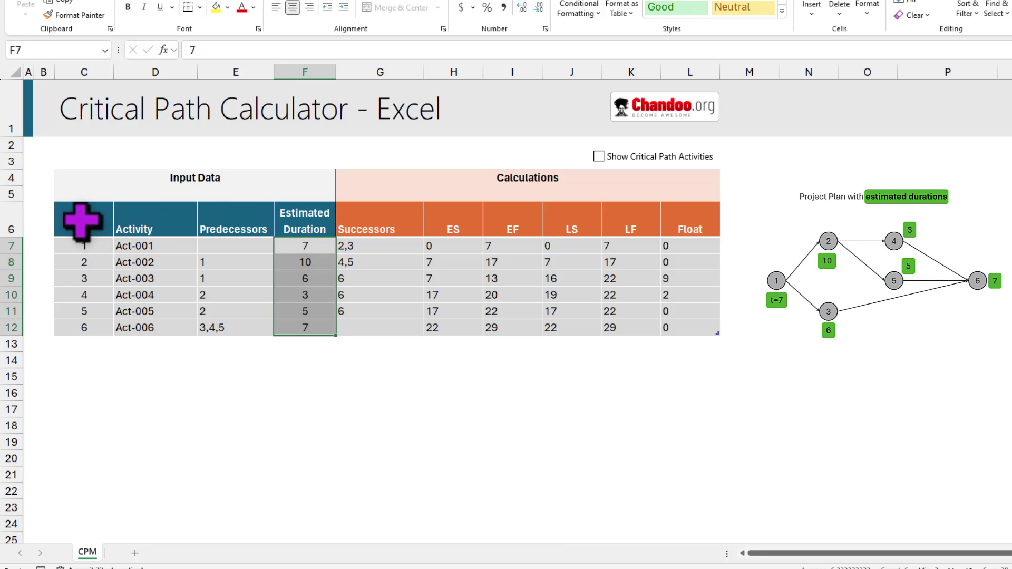
{"action": "left_click_drag", "start_coordinate": [84, 229], "coordinate": [305, 324]}
{"action": "left_click_drag", "start_coordinate": [389, 211], "coordinate": [698, 296]}
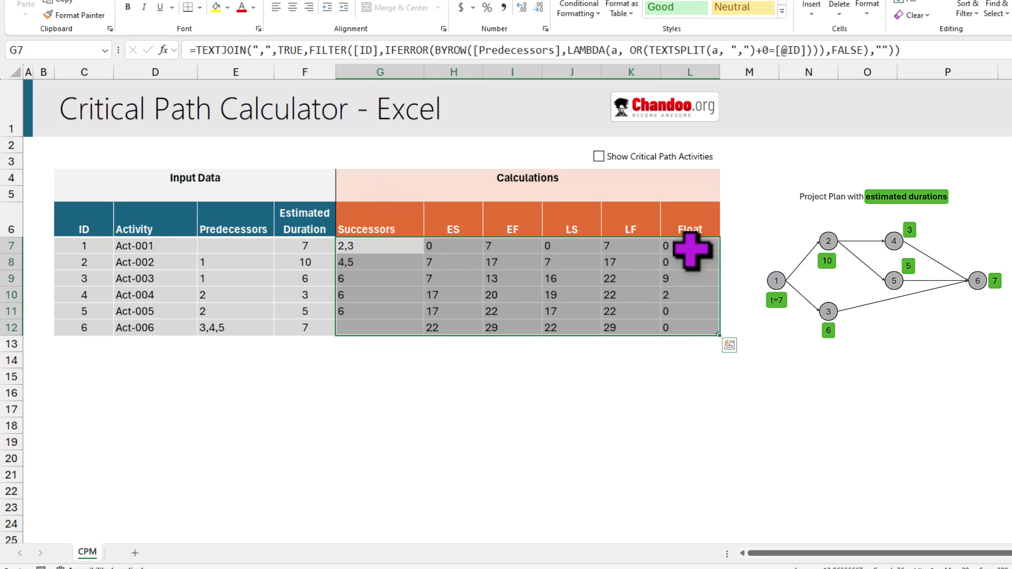
{"action": "left_click", "coordinate": [690, 247]}
{"action": "left_click", "coordinate": [686, 263]}
{"action": "left_click_drag", "start_coordinate": [680, 309], "coordinate": [682, 325]}
{"action": "left_click", "coordinate": [623, 153]}
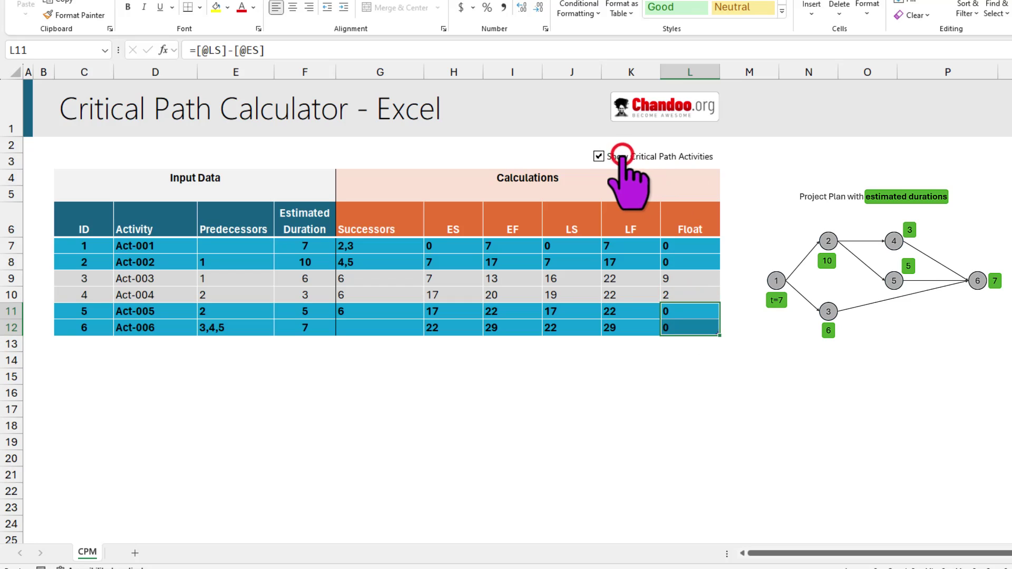
{"action": "left_click", "coordinate": [623, 157]}
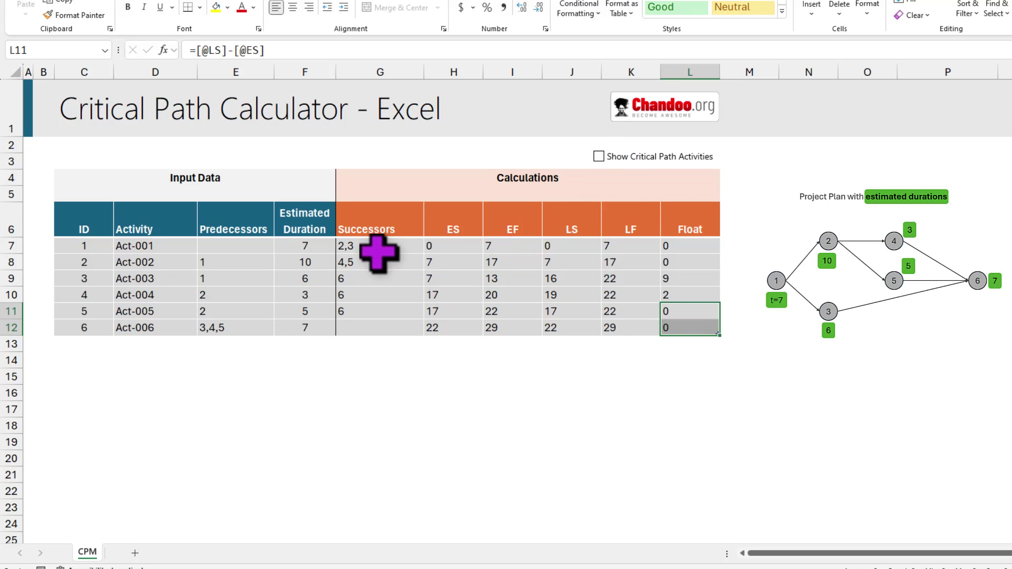
{"action": "left_click_drag", "start_coordinate": [379, 215], "coordinate": [380, 327]}
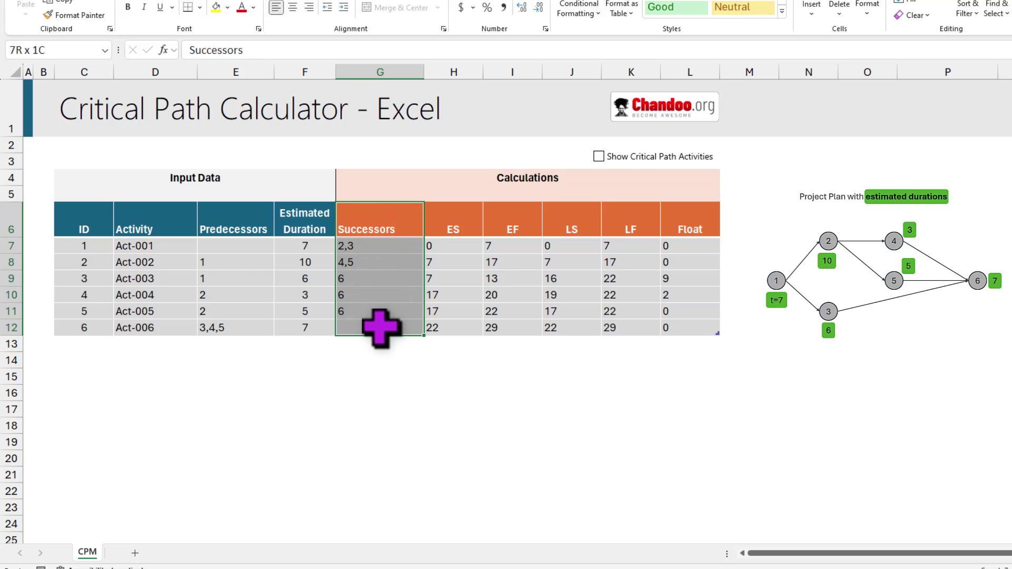
{"action": "left_click_drag", "start_coordinate": [458, 219], "coordinate": [490, 331]}
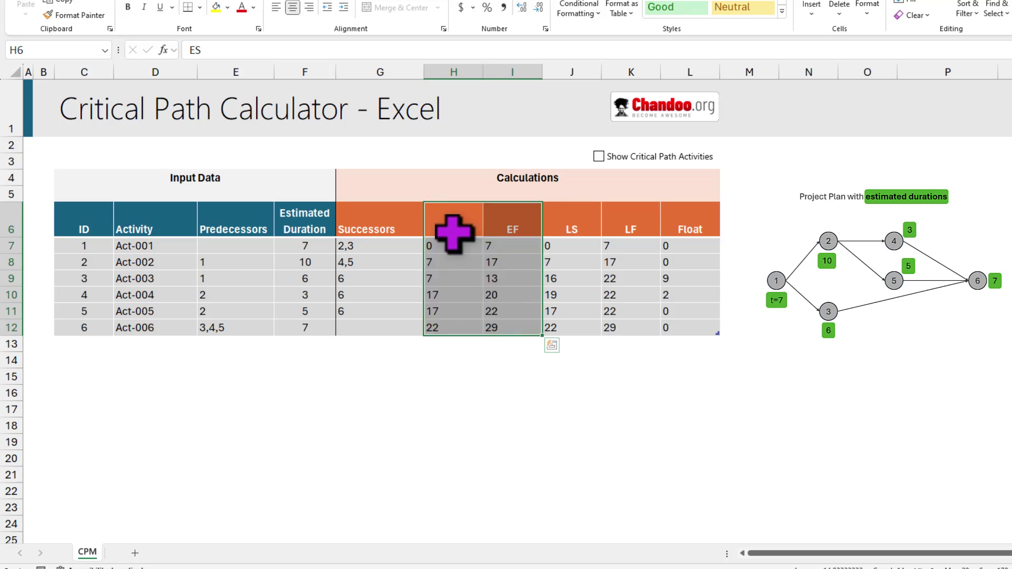
{"action": "left_click", "coordinate": [455, 231]}
{"action": "left_click", "coordinate": [503, 222]}
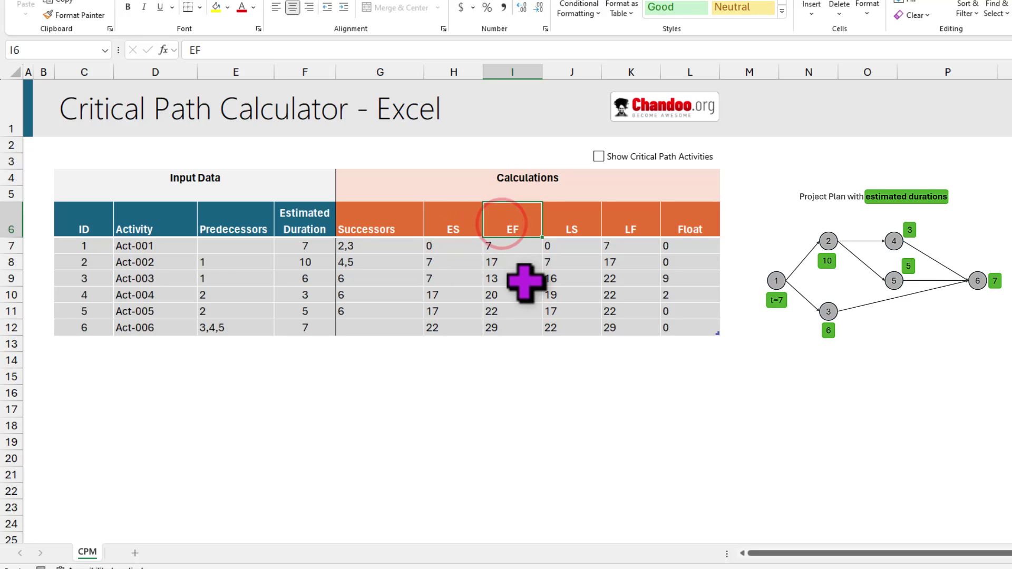
- Compare Act-001's empty predecessors with Act-006's list 3,4,5, then edit H7's ES formula
{"action": "left_click", "coordinate": [461, 246]}
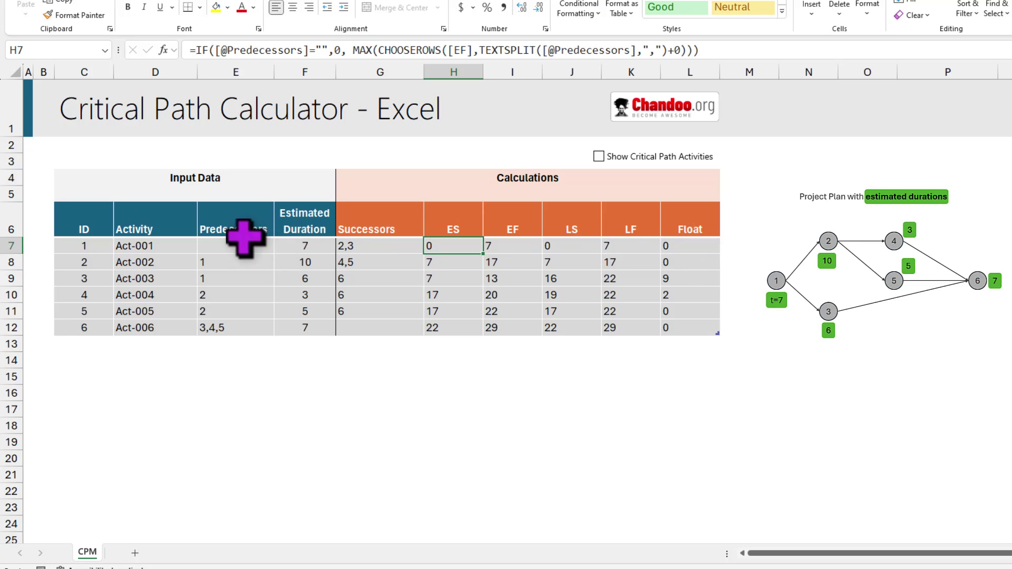
{"action": "left_click", "coordinate": [229, 243]}
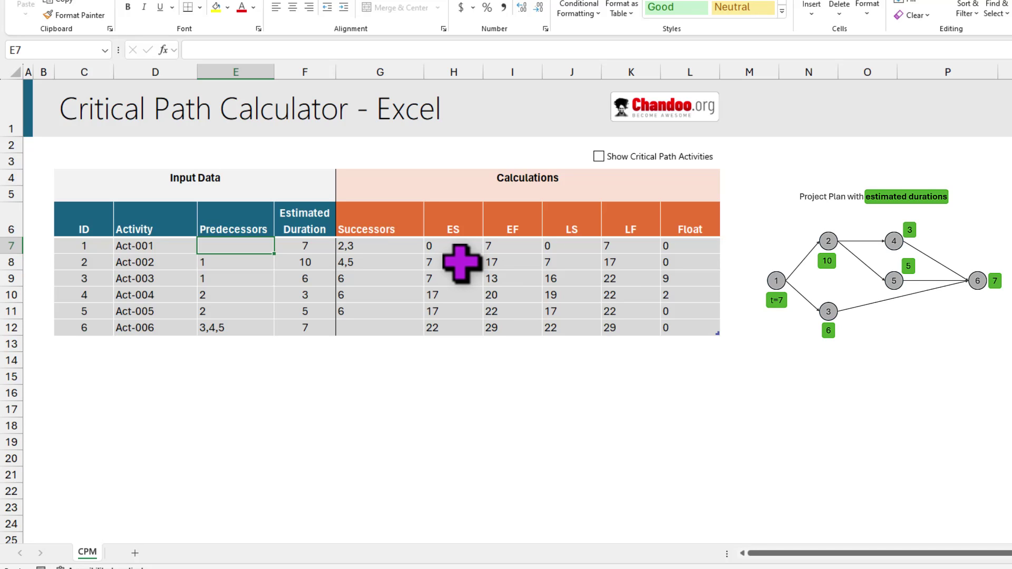
{"action": "left_click", "coordinate": [220, 332]}
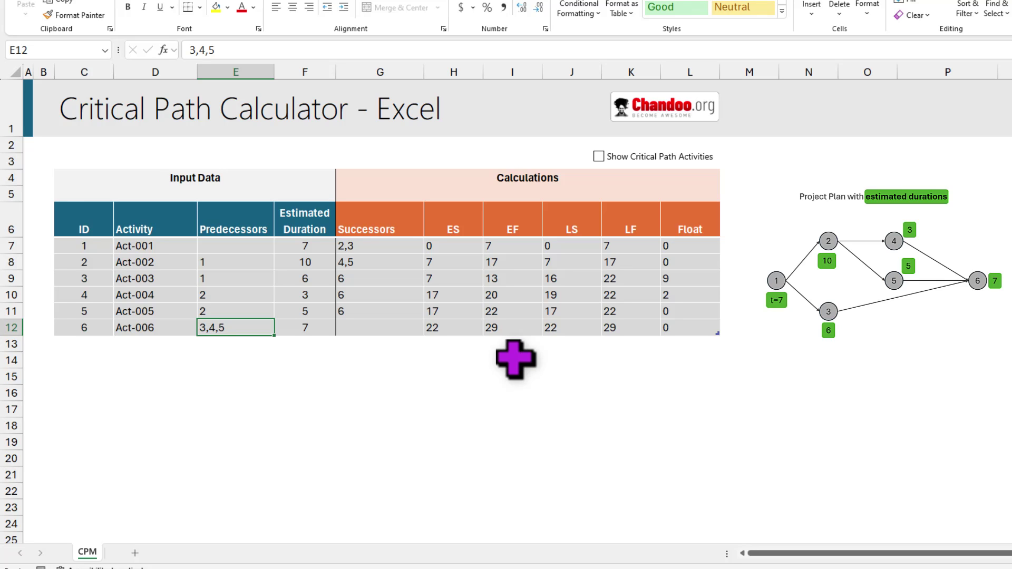
{"action": "left_click", "coordinate": [464, 244]}
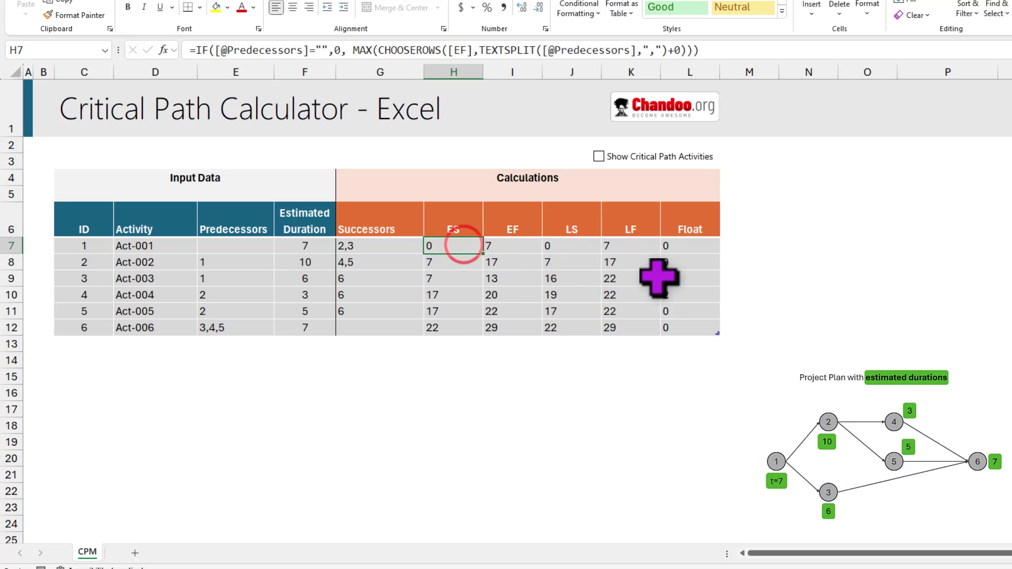
{"action": "key", "text": "F2"}
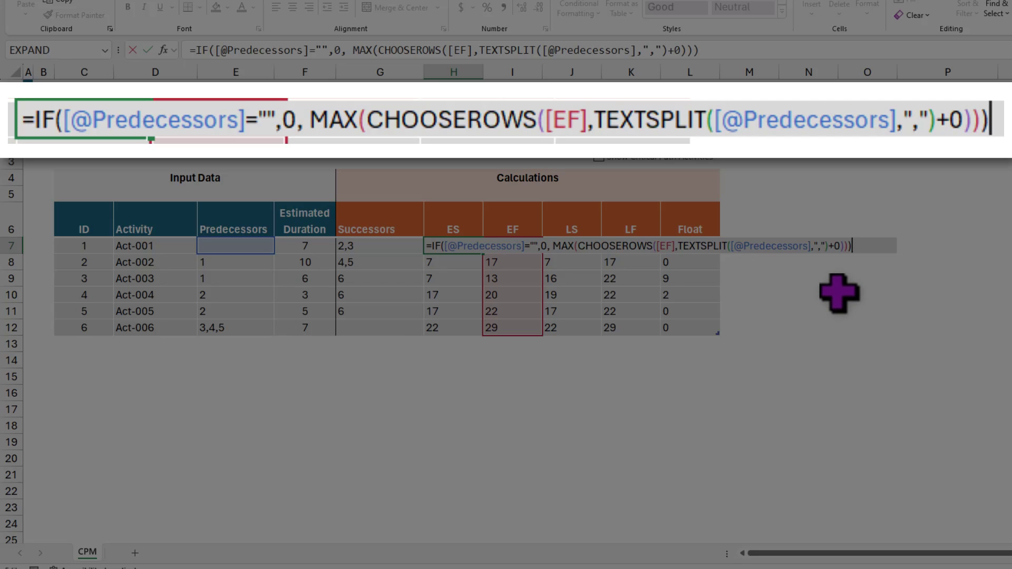
- Walk through H7's IF test for empty Predecessors, its 0 result and the MAX function
{"action": "left_click_drag", "start_coordinate": [446, 246], "coordinate": [526, 248]}
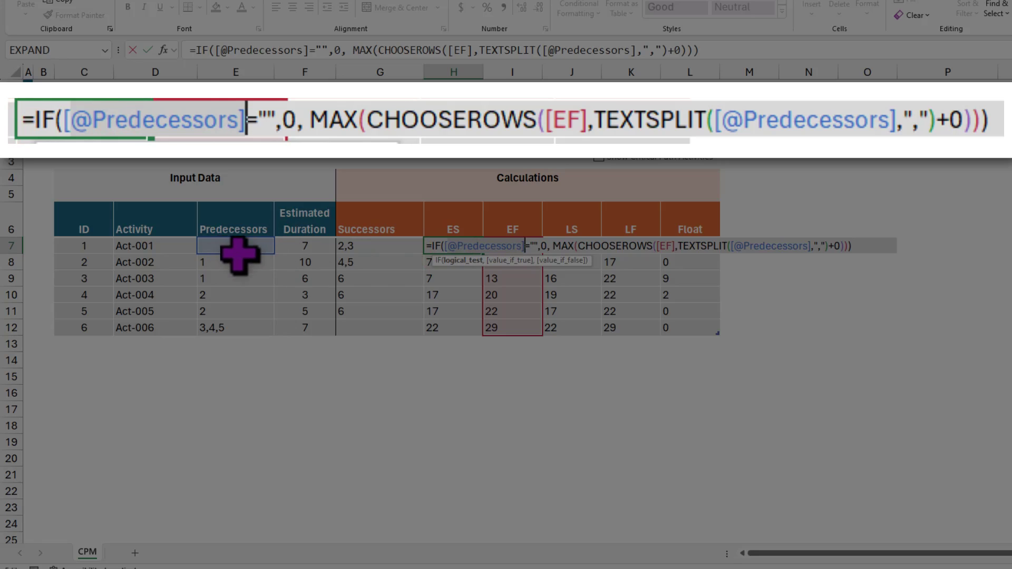
{"action": "double_click", "coordinate": [532, 246]}
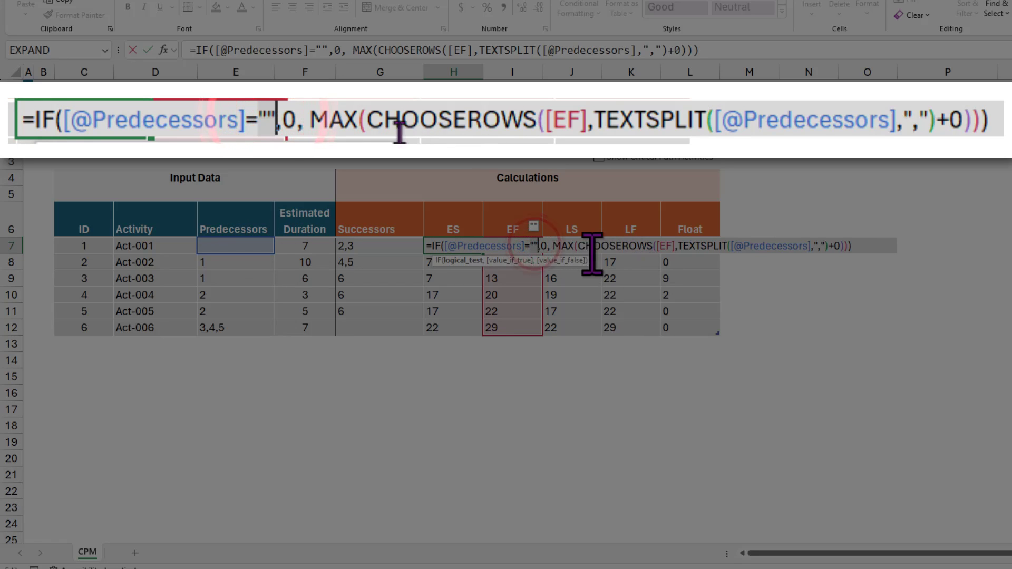
{"action": "left_click", "coordinate": [543, 245]}
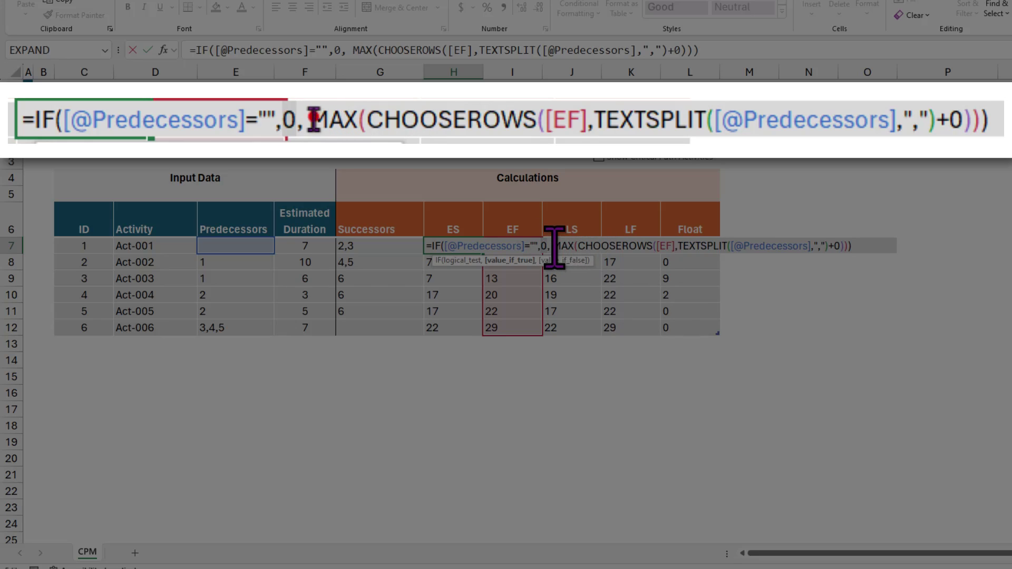
{"action": "left_click_drag", "start_coordinate": [554, 246], "coordinate": [579, 246]}
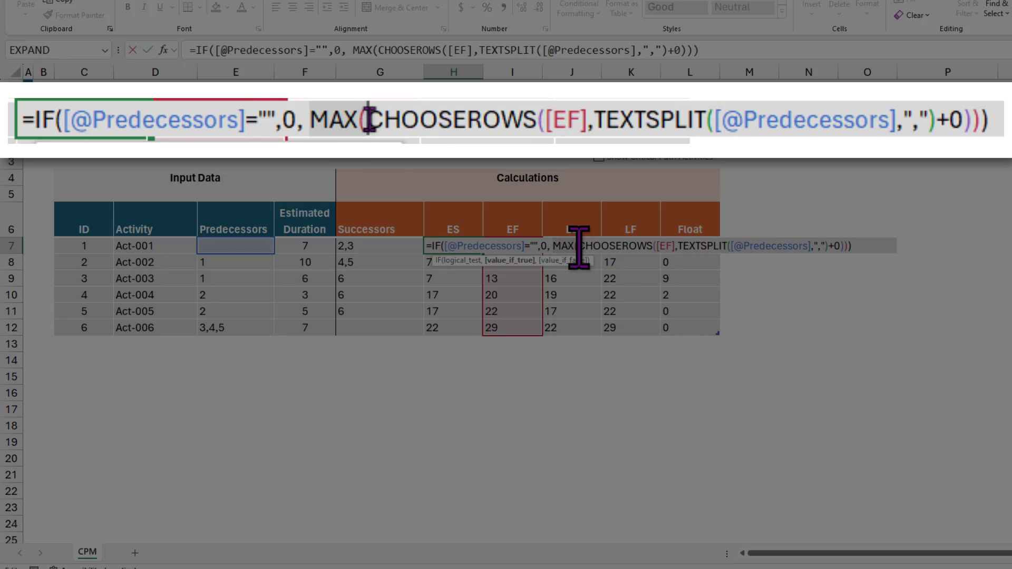
{"action": "mouse_move", "coordinate": [579, 246]}
{"action": "left_mouse_down"}
{"action": "mouse_move", "coordinate": [615, 253]}
{"action": "mouse_move", "coordinate": [576, 246]}
{"action": "left_mouse_up"}
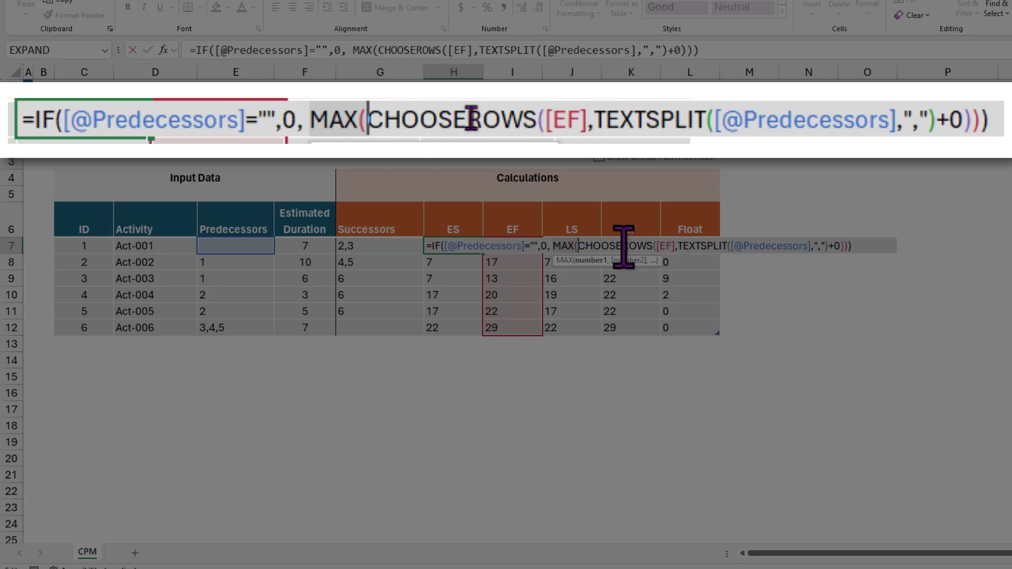
- Preview the TEXTSPLIT, CHOOSEROWS and [EF] parts, add a space before MAX, and commit the formula
{"action": "left_click_drag", "start_coordinate": [679, 250], "coordinate": [814, 252]}
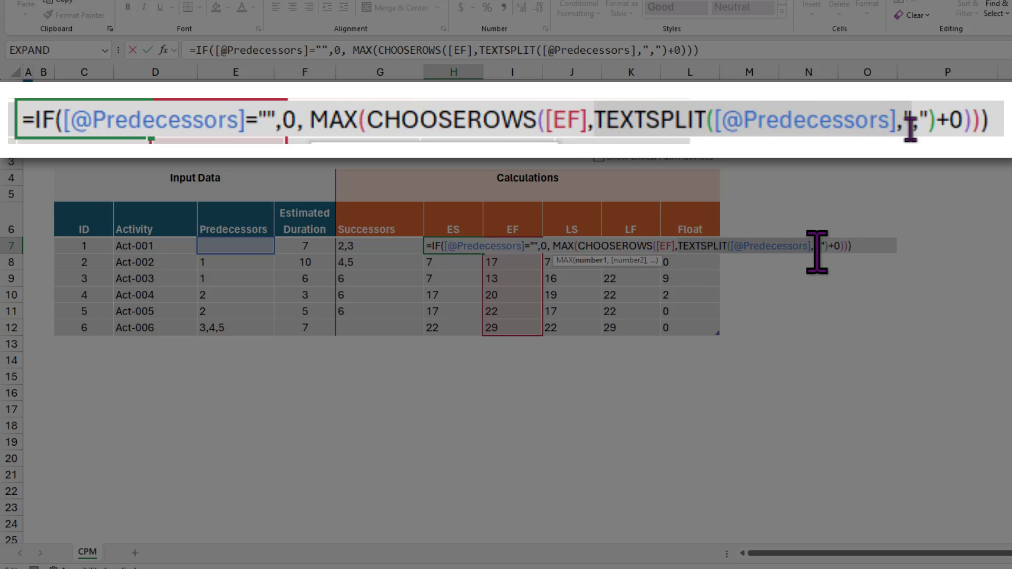
{"action": "left_click_drag", "start_coordinate": [819, 252], "coordinate": [829, 250]}
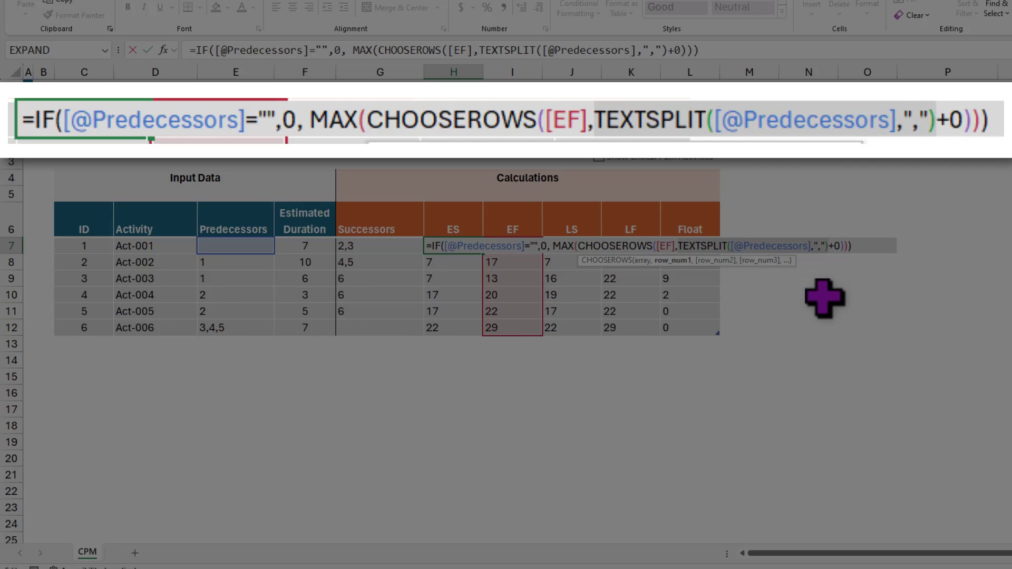
{"action": "left_click", "coordinate": [839, 246]}
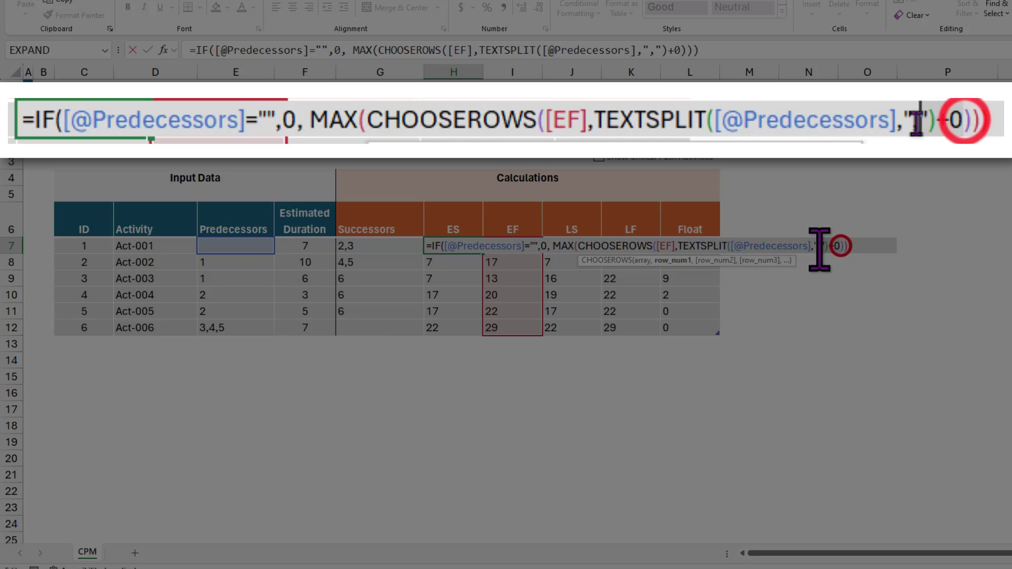
{"action": "left_click_drag", "start_coordinate": [820, 249], "coordinate": [676, 250]}
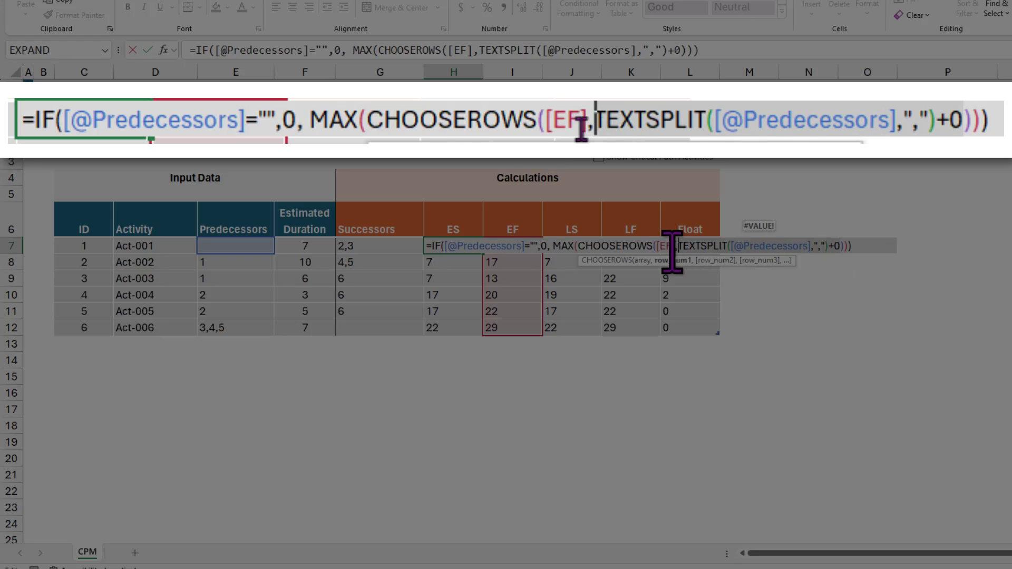
{"action": "left_click_drag", "start_coordinate": [580, 246], "coordinate": [653, 248]}
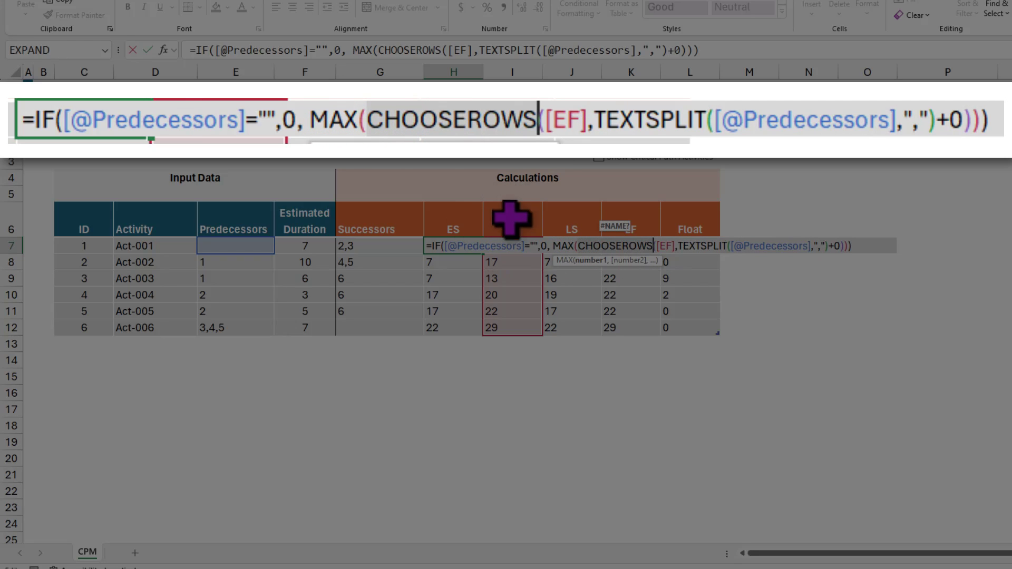
{"action": "left_click", "coordinate": [666, 246]}
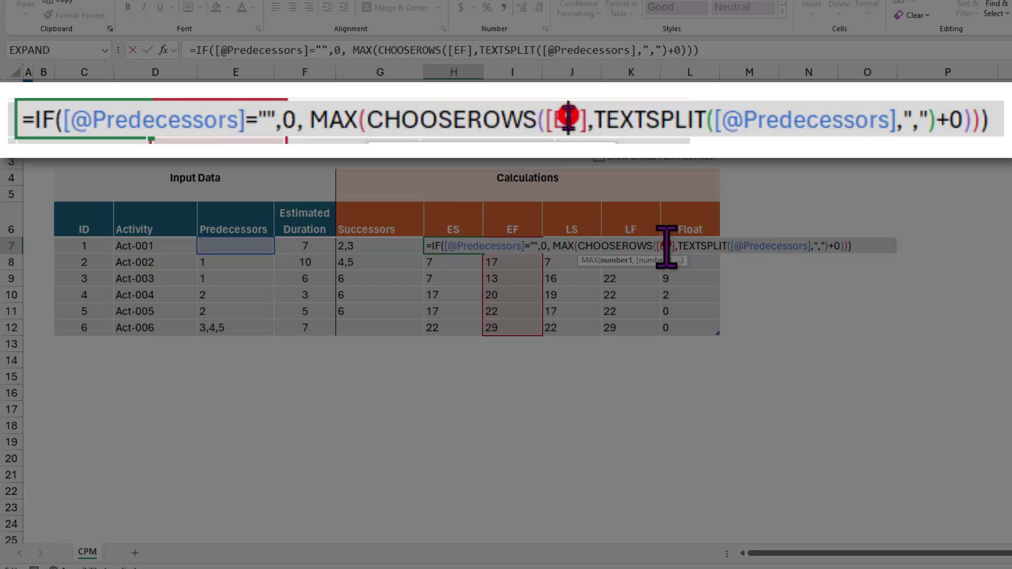
{"action": "double_click", "coordinate": [667, 247]}
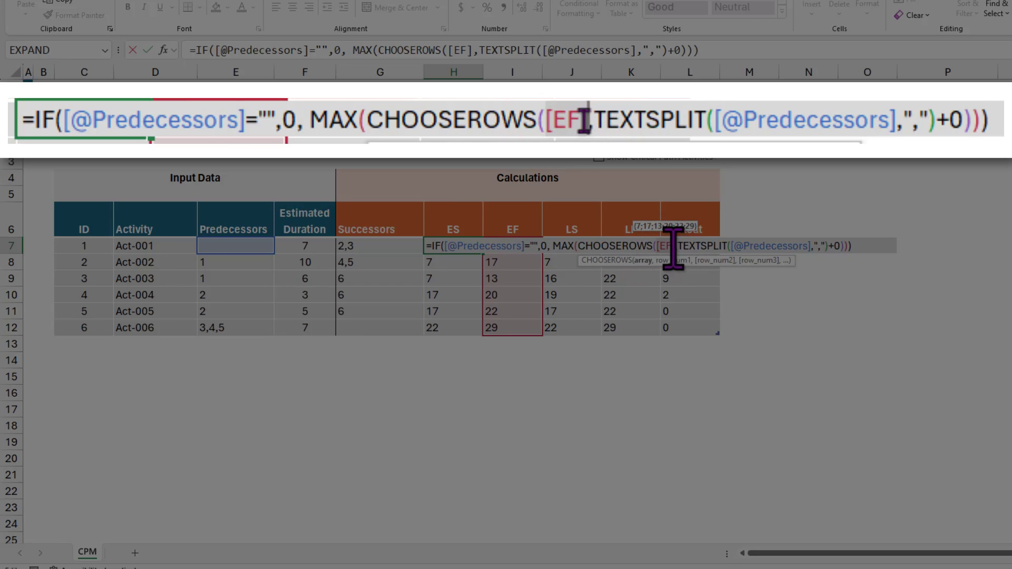
{"action": "left_click_drag", "start_coordinate": [678, 246], "coordinate": [842, 246]}
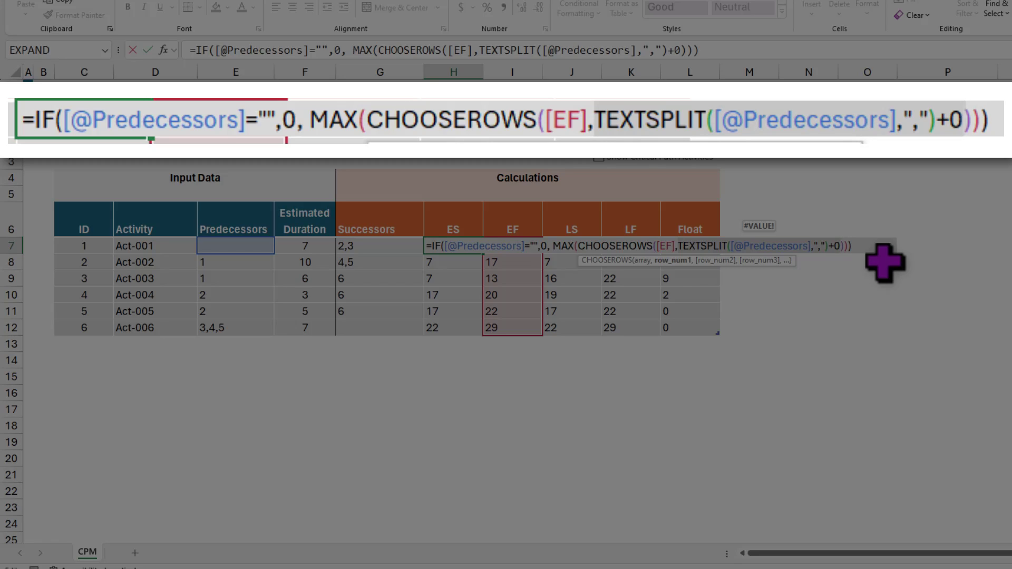
{"action": "left_click", "coordinate": [553, 247]}
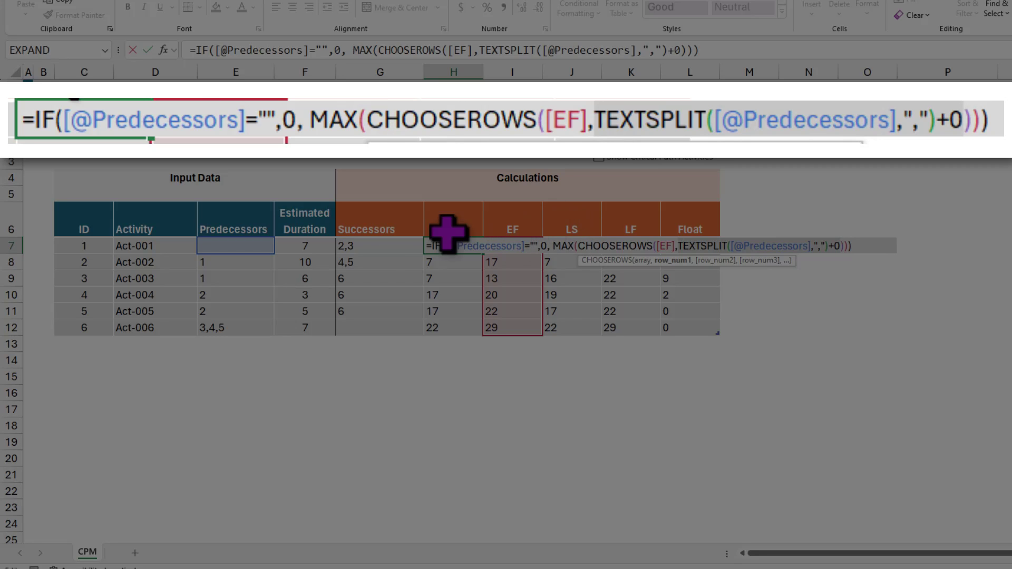
{"action": "key", "text": "ctrl+Return"}
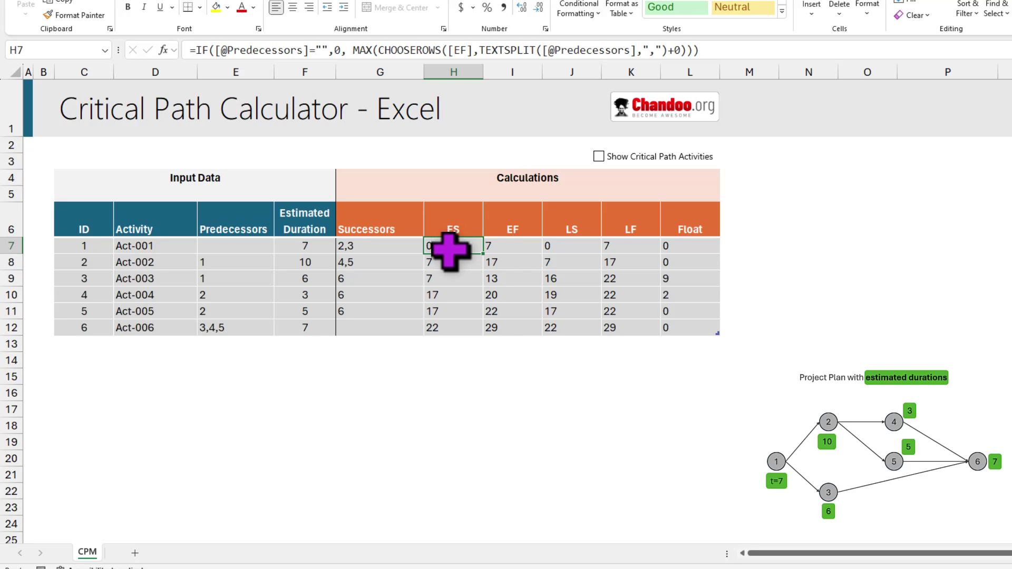
{"action": "left_click", "coordinate": [514, 249]}
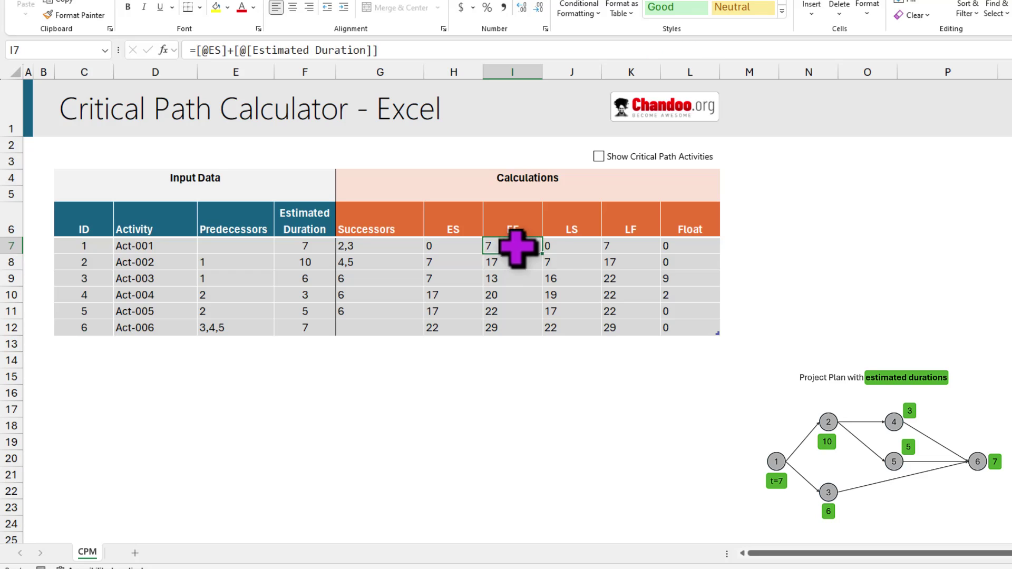
{"action": "double_click", "coordinate": [533, 248]}
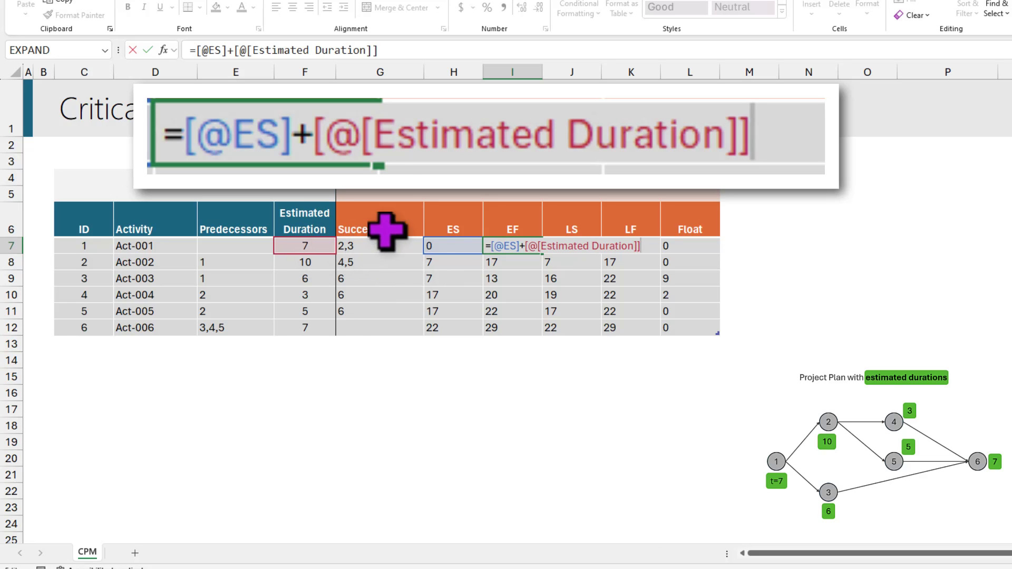
{"action": "key", "text": "ctrl+Return"}
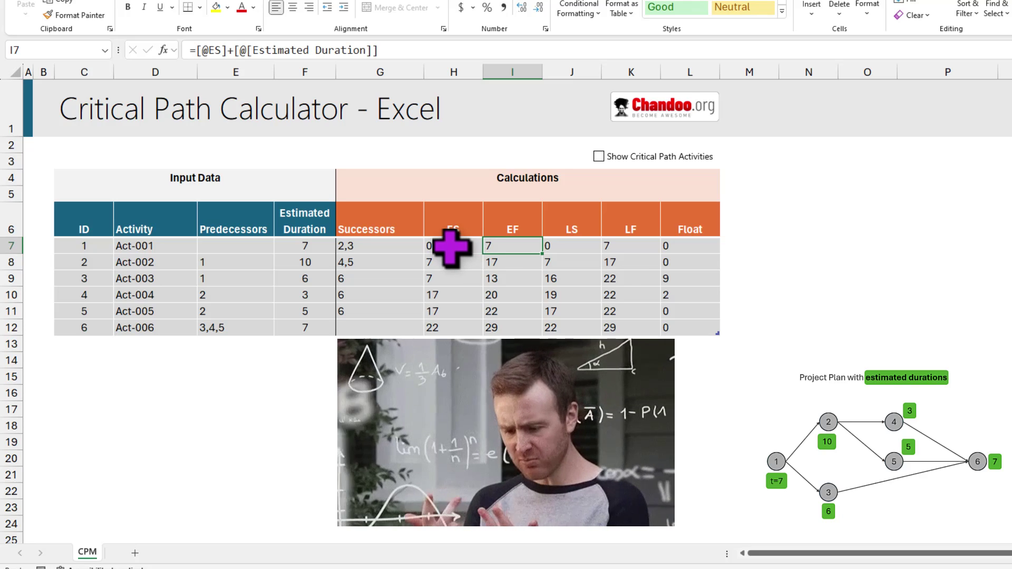
{"action": "left_click", "coordinate": [451, 246]}
{"action": "left_click", "coordinate": [509, 241]}
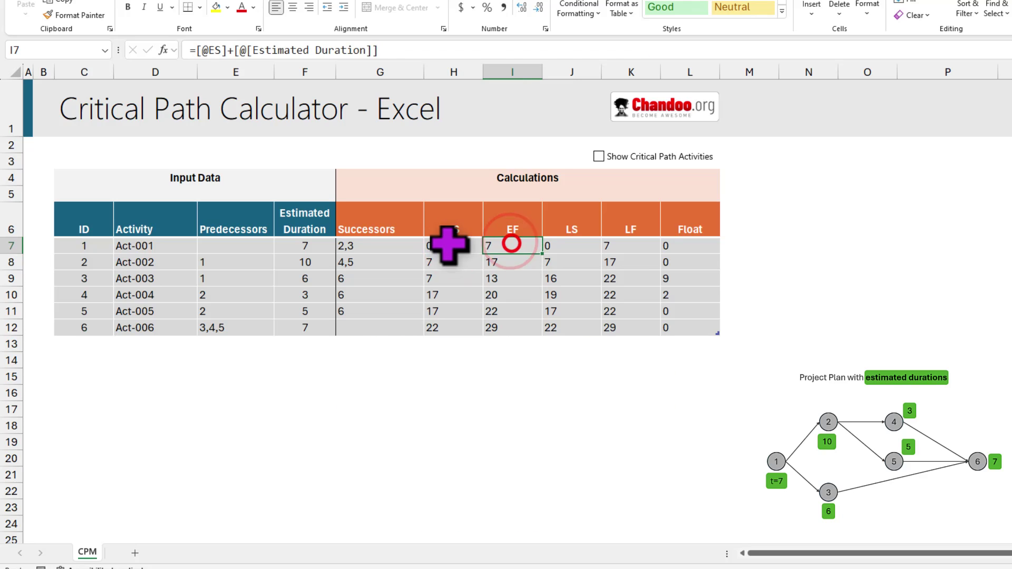
{"action": "left_click", "coordinate": [451, 243]}
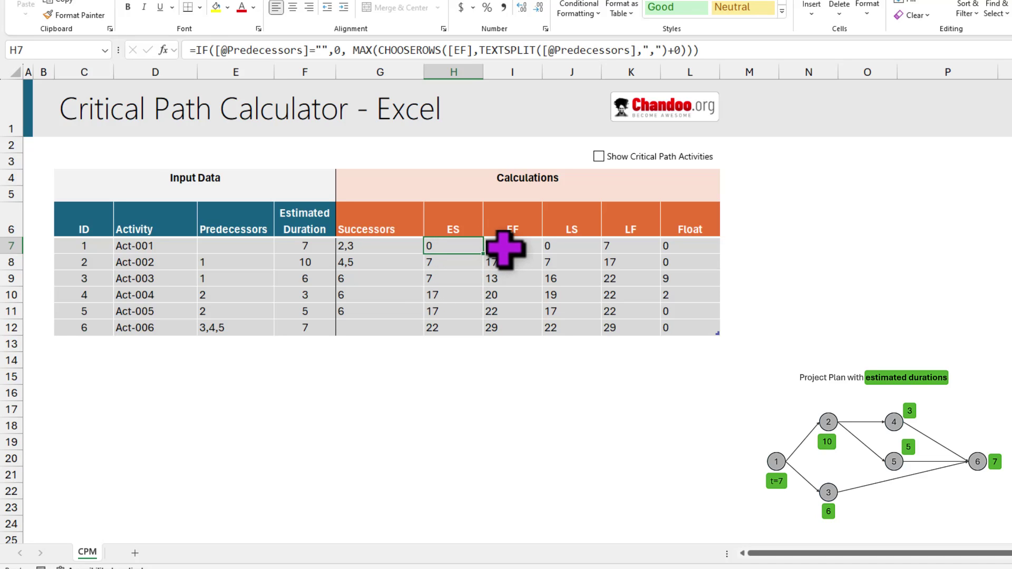
{"action": "left_click_drag", "start_coordinate": [505, 249], "coordinate": [506, 330]}
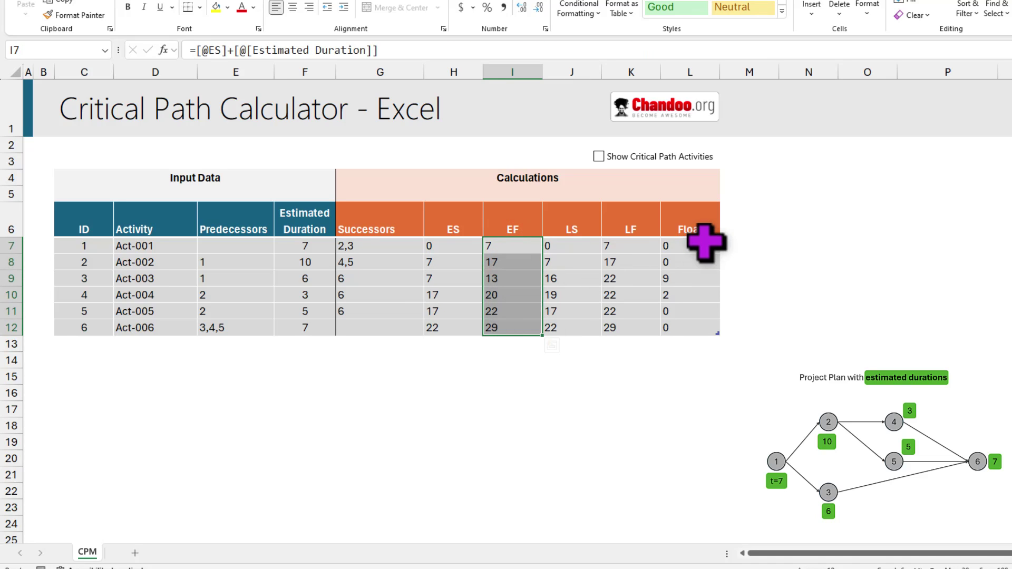
{"action": "key", "text": "Delete"}
{"action": "left_click_drag", "start_coordinate": [455, 240], "coordinate": [456, 329]}
{"action": "left_click", "coordinate": [511, 246]}
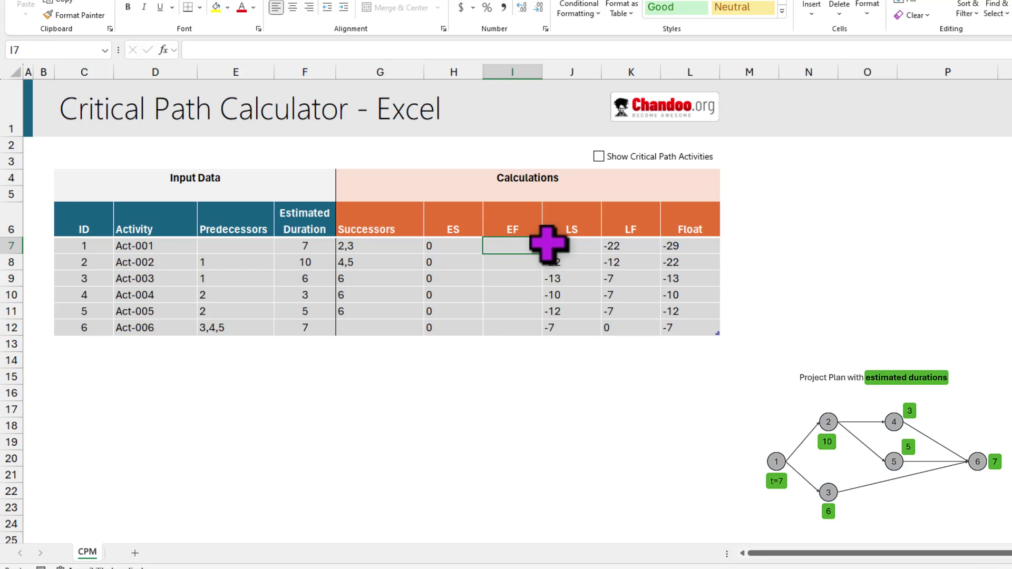
{"action": "type", "text": "=[@ES"}
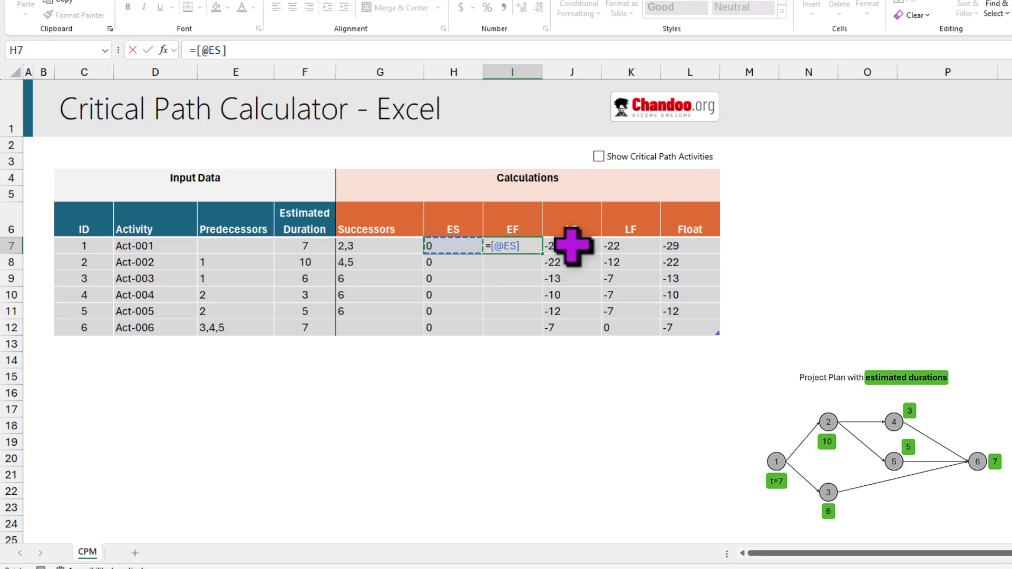
{"action": "type", "text": "+"}
{"action": "left_click", "coordinate": [301, 247]}
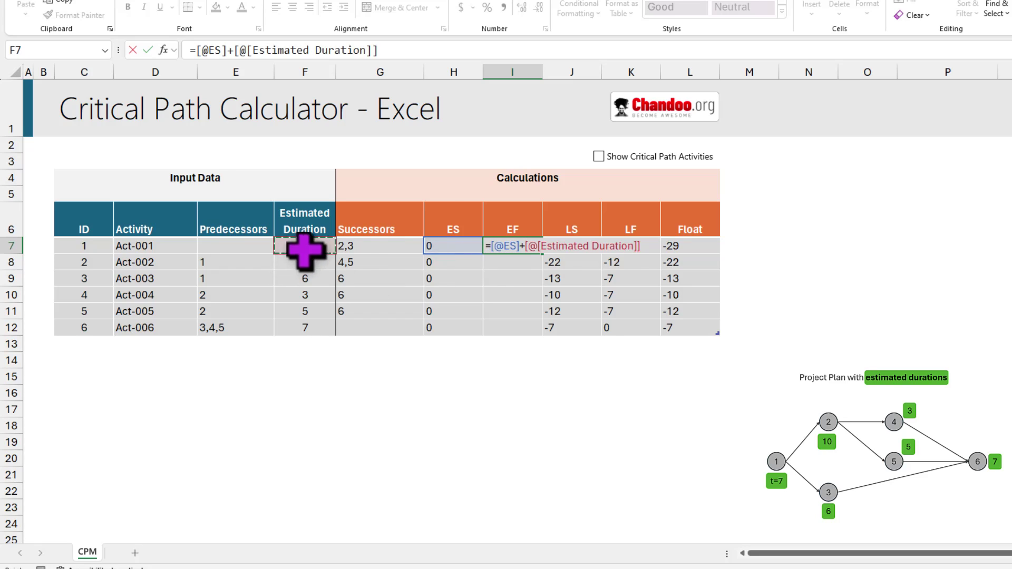
{"action": "key", "text": "ctrl+Return"}
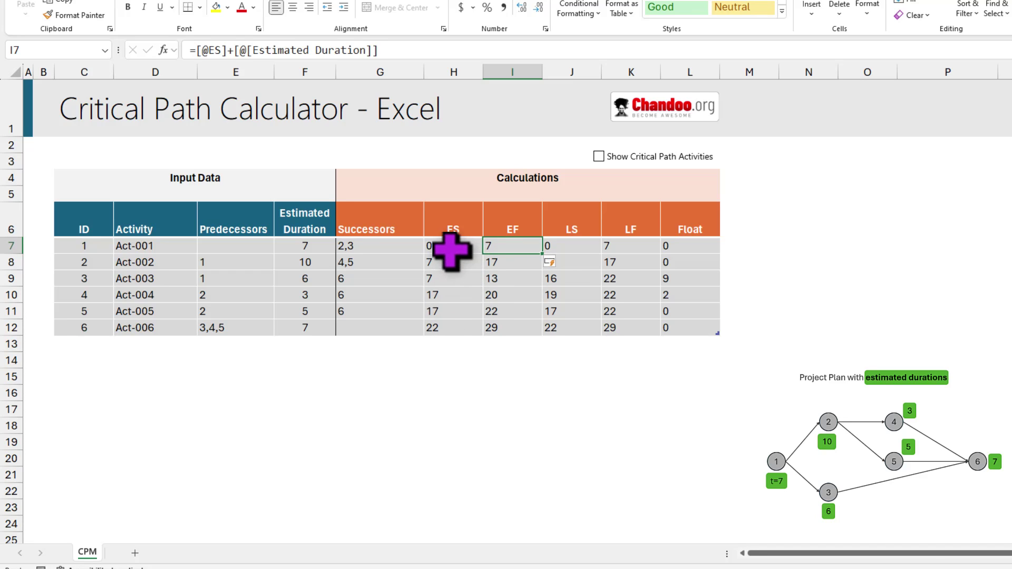
{"action": "left_click_drag", "start_coordinate": [452, 246], "coordinate": [445, 323]}
{"action": "left_click_drag", "start_coordinate": [510, 247], "coordinate": [511, 323]}
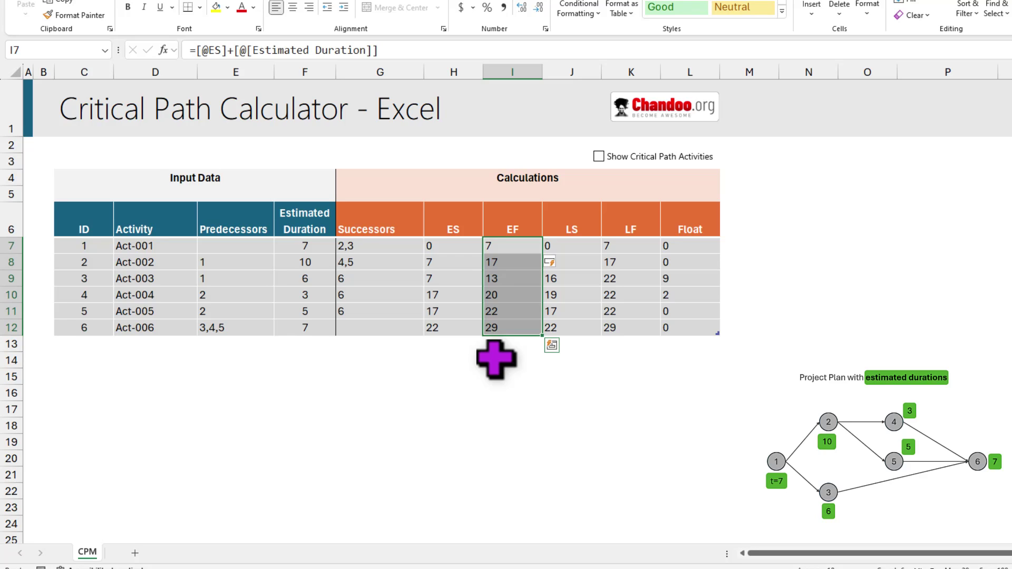
{"action": "left_click", "coordinate": [449, 245]}
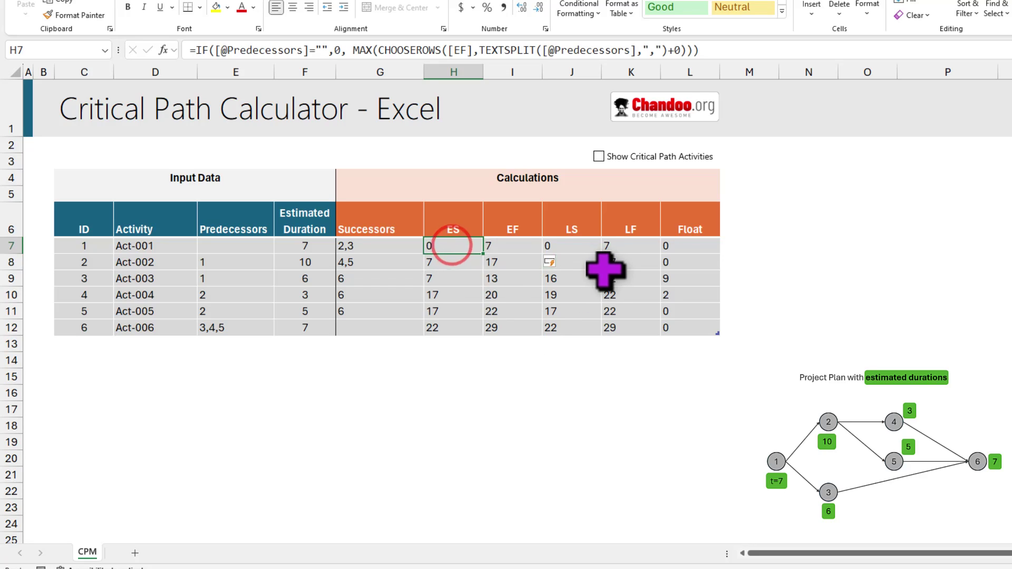
{"action": "key", "text": "F2"}
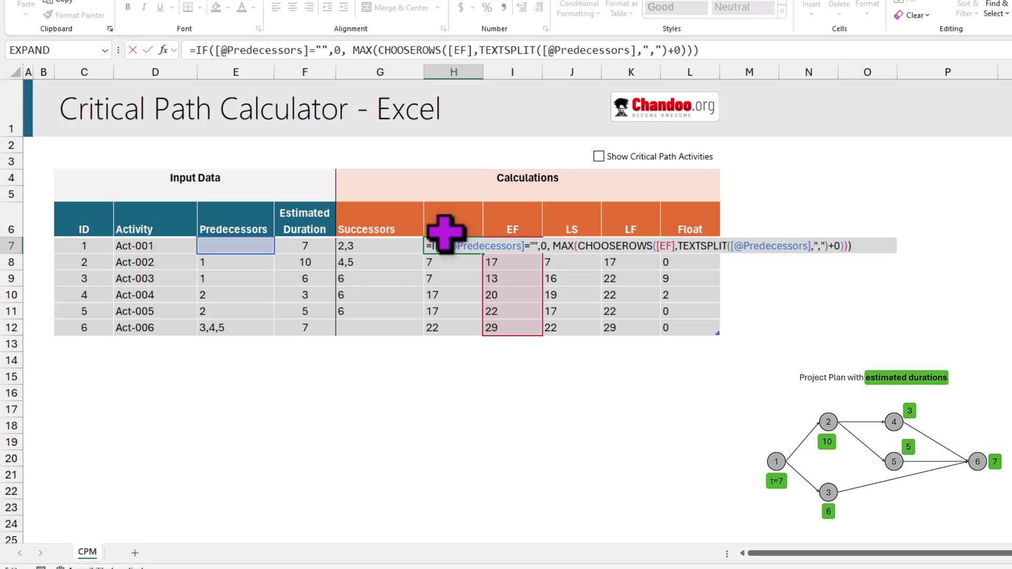
{"action": "key", "text": "Escape"}
{"action": "left_click", "coordinate": [568, 247]}
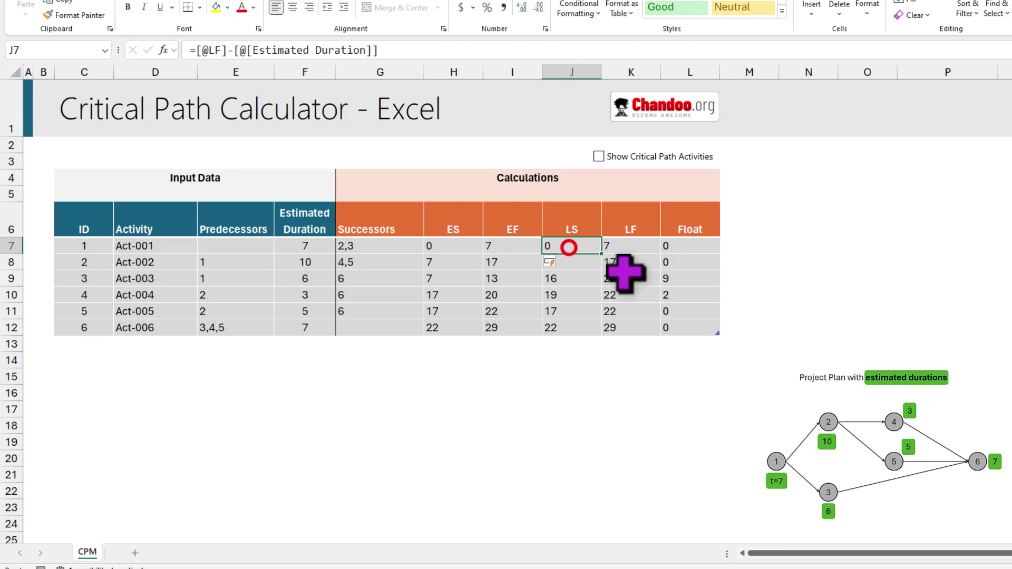
{"action": "left_click", "coordinate": [627, 245]}
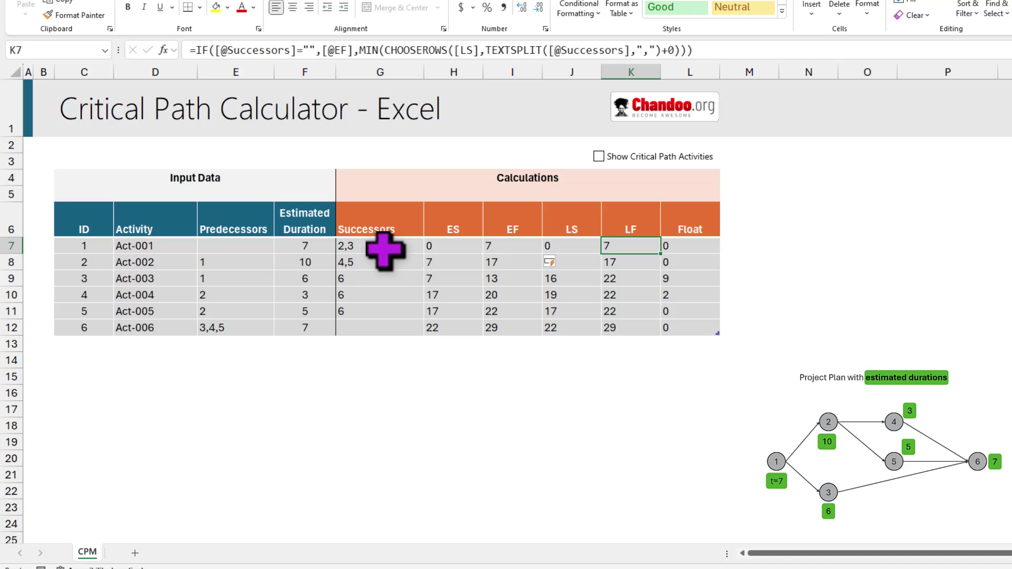
{"action": "left_click", "coordinate": [386, 249]}
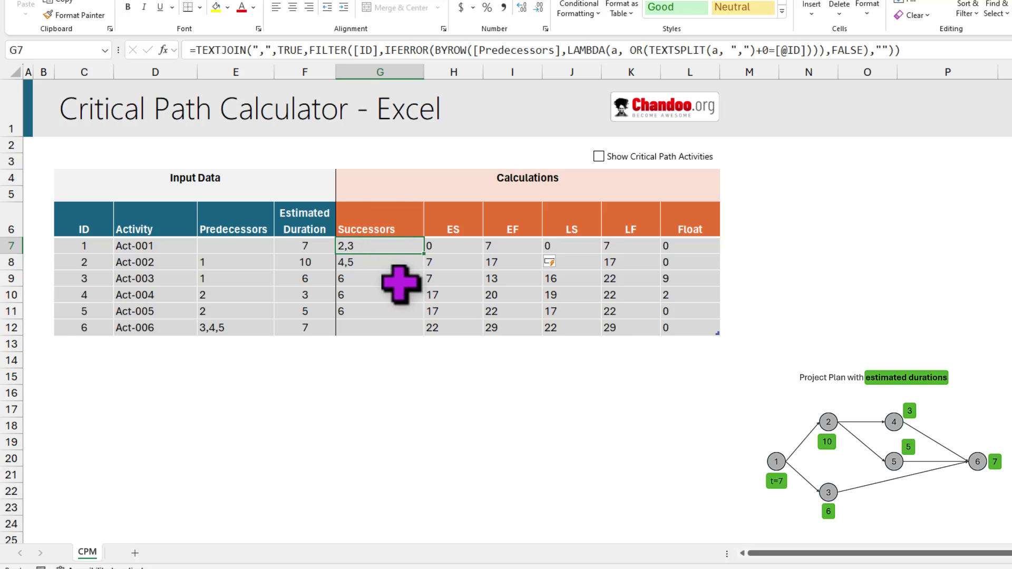
{"action": "left_click", "coordinate": [233, 245]}
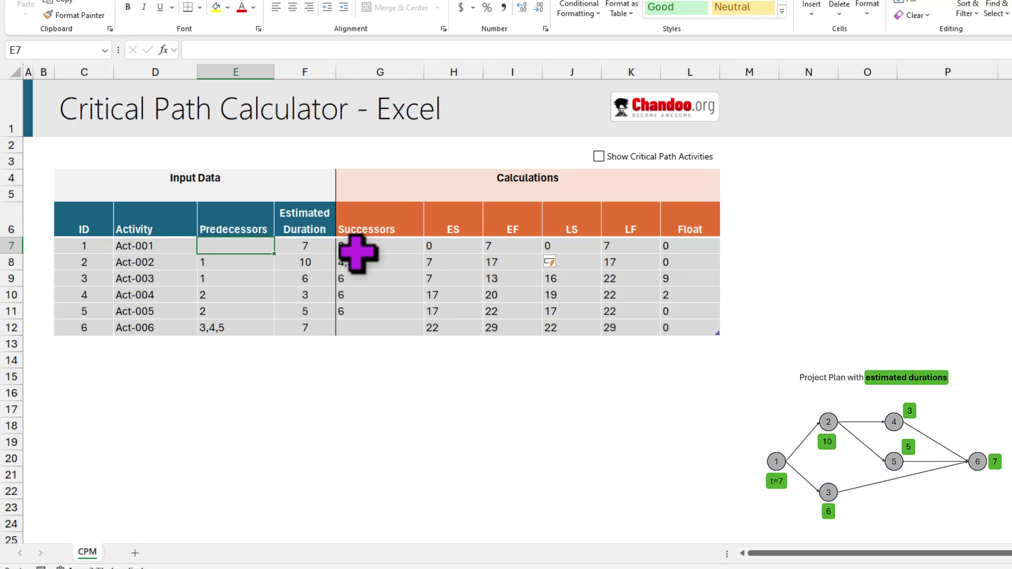
{"action": "left_click", "coordinate": [355, 252]}
{"action": "key", "text": "F2"}
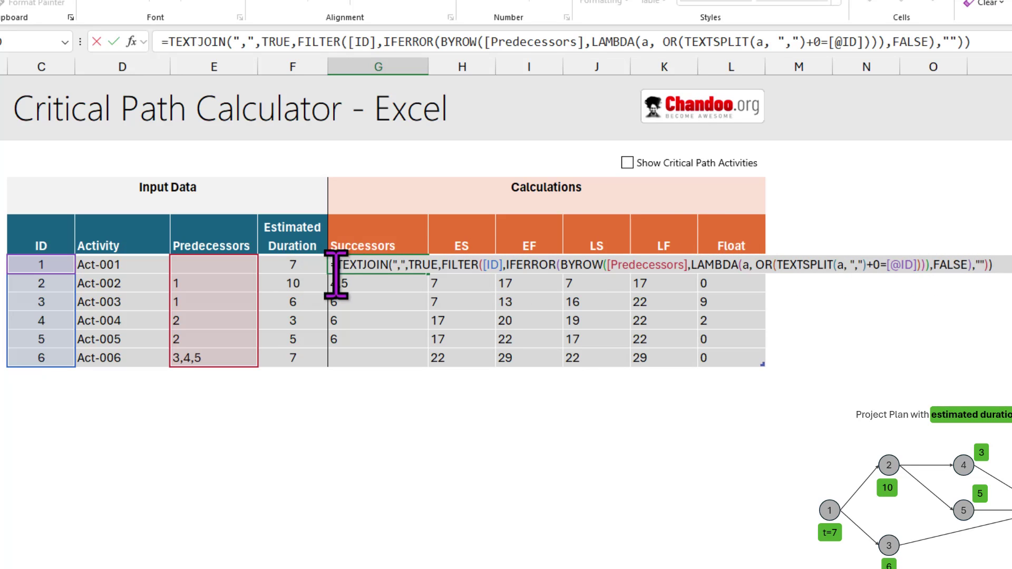
{"action": "key", "text": "ctrl+Return"}
{"action": "left_click_drag", "start_coordinate": [363, 268], "coordinate": [370, 355]}
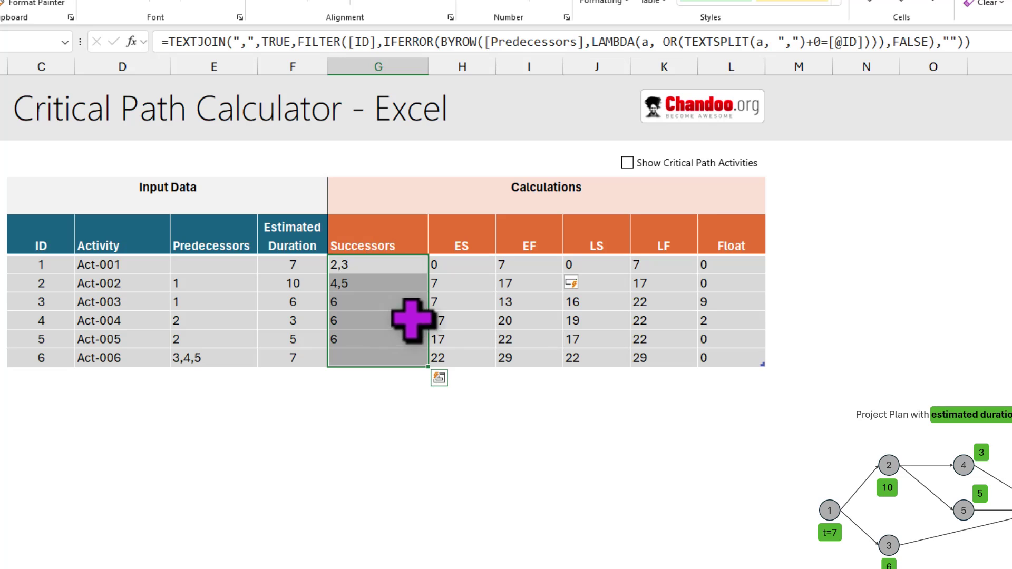
- Examine the first LS formula, then edit the LF formula to show its empty-Successors test returning EF
{"action": "left_click", "coordinate": [600, 261]}
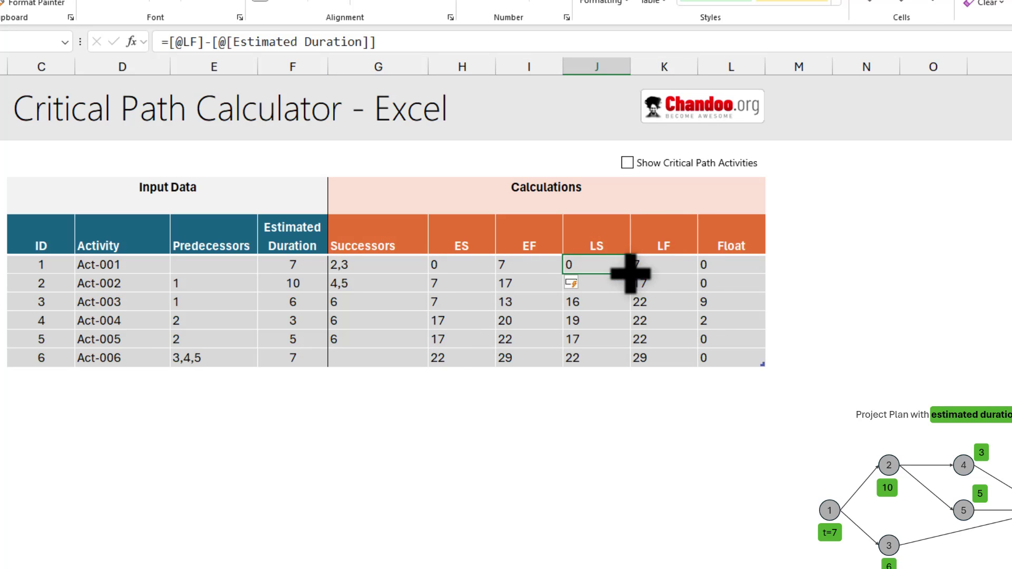
{"action": "left_click", "coordinate": [669, 262]}
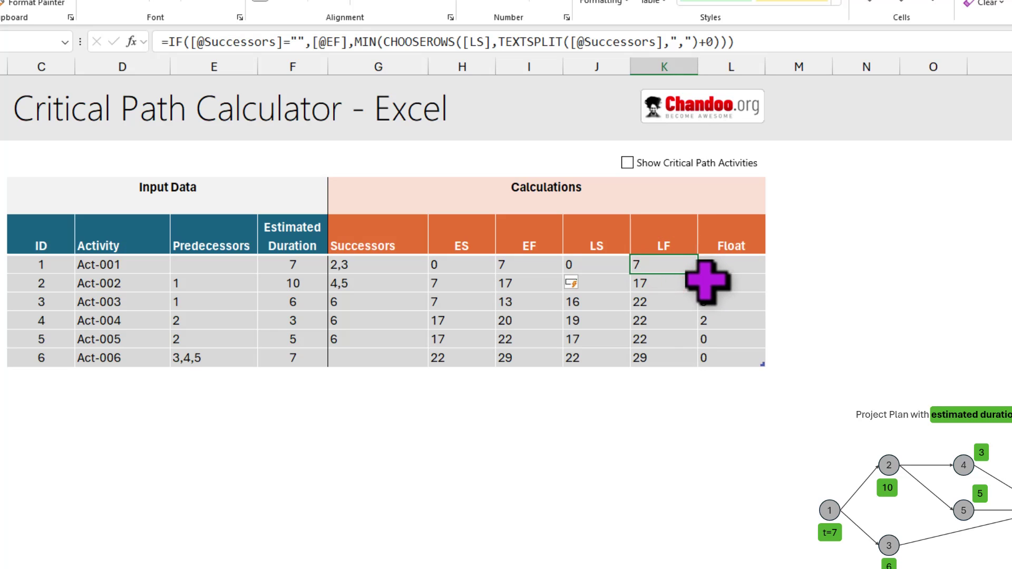
{"action": "key", "text": "F2"}
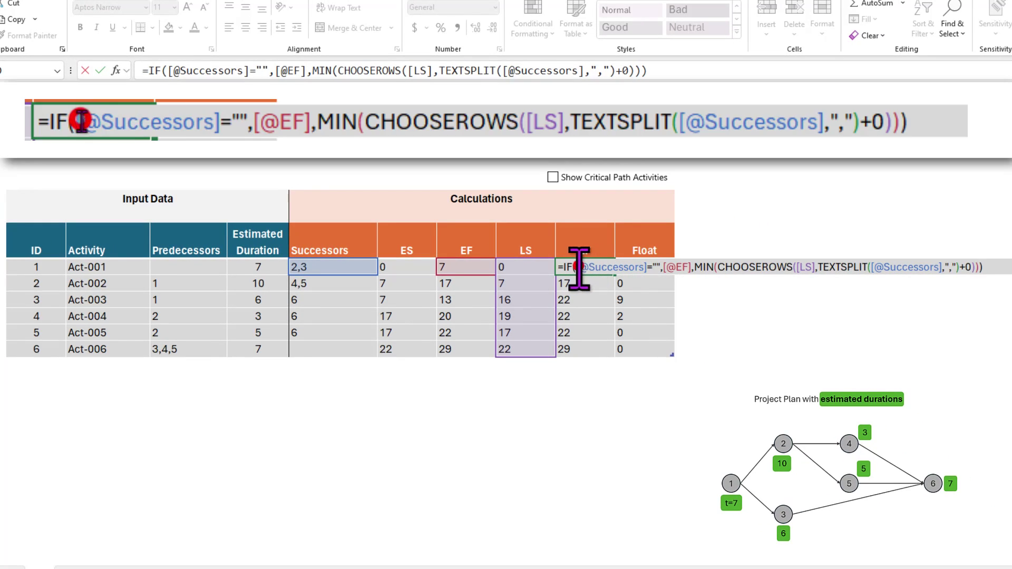
{"action": "left_click_drag", "start_coordinate": [580, 267], "coordinate": [705, 268]}
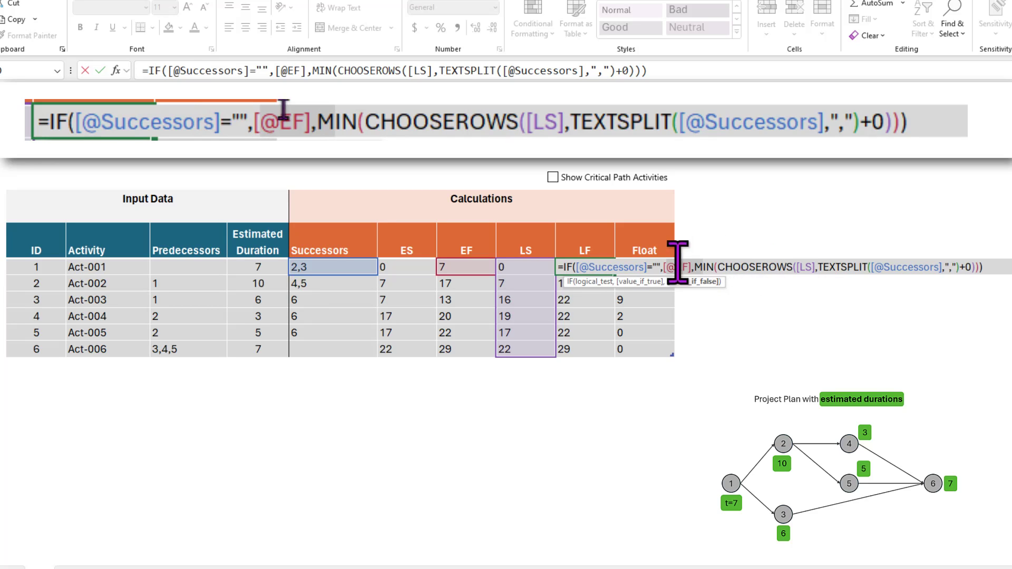
{"action": "left_click", "coordinate": [704, 268]}
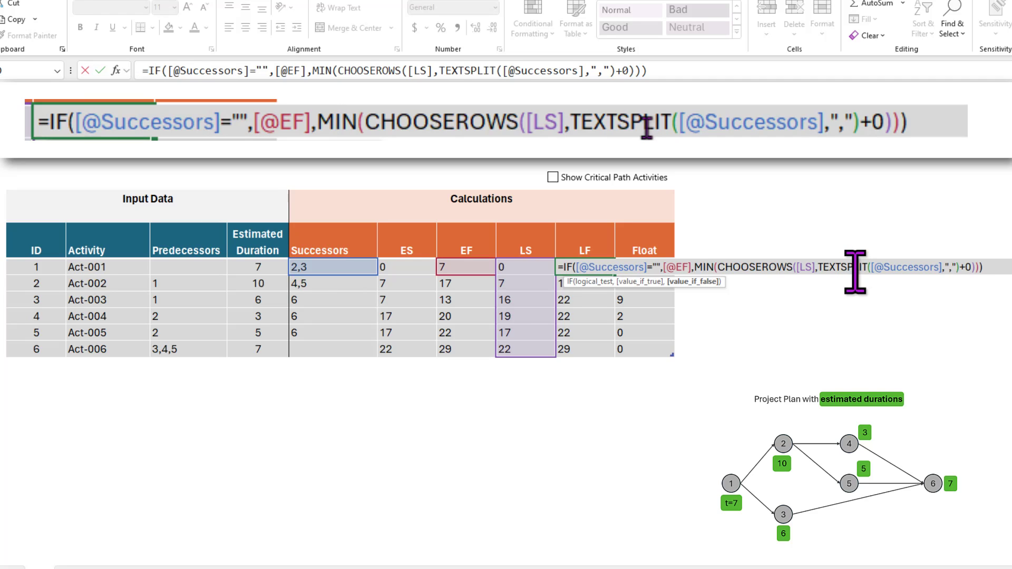
{"action": "left_click", "coordinate": [646, 265]}
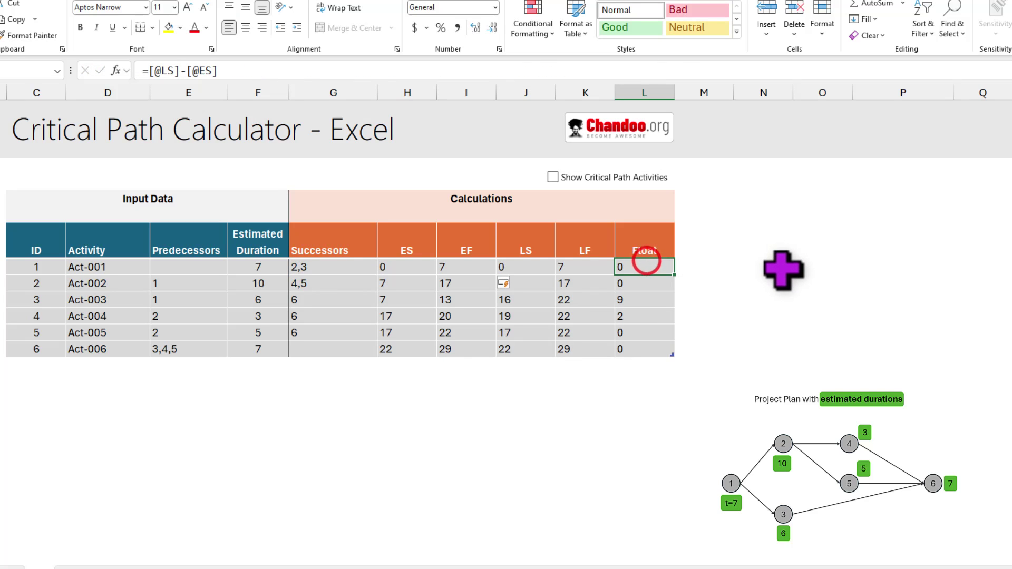
{"action": "key", "text": "F2"}
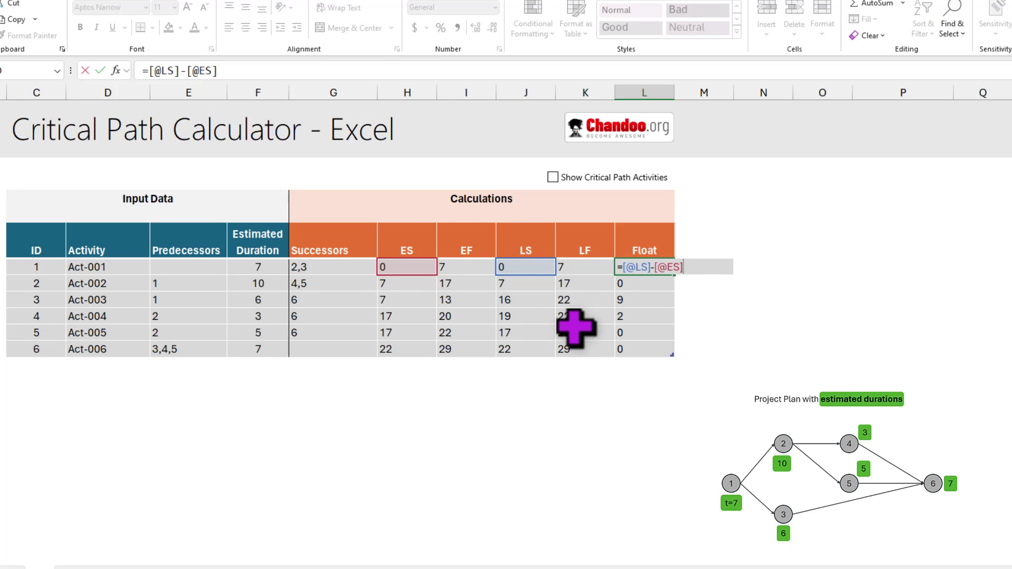
{"action": "key", "text": "Return"}
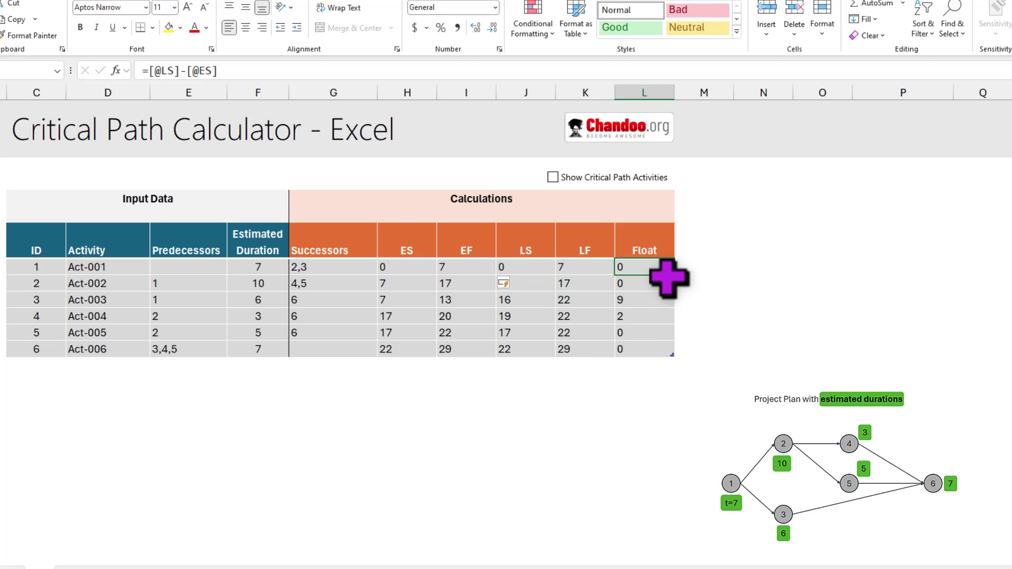
{"action": "left_click", "coordinate": [645, 299]}
{"action": "left_click", "coordinate": [646, 316]}
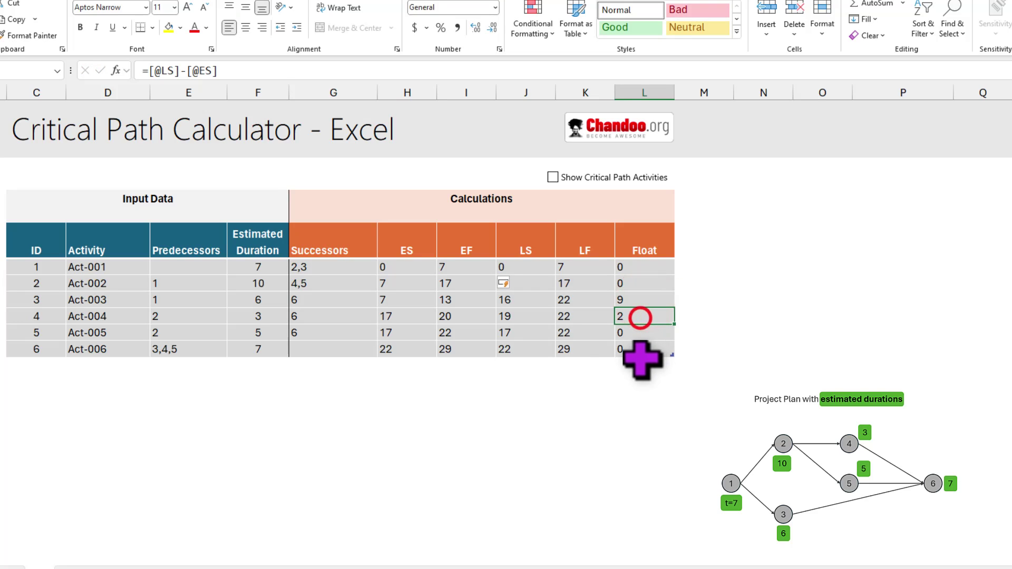
{"action": "left_click", "coordinate": [643, 349]}
{"action": "left_click", "coordinate": [651, 299]}
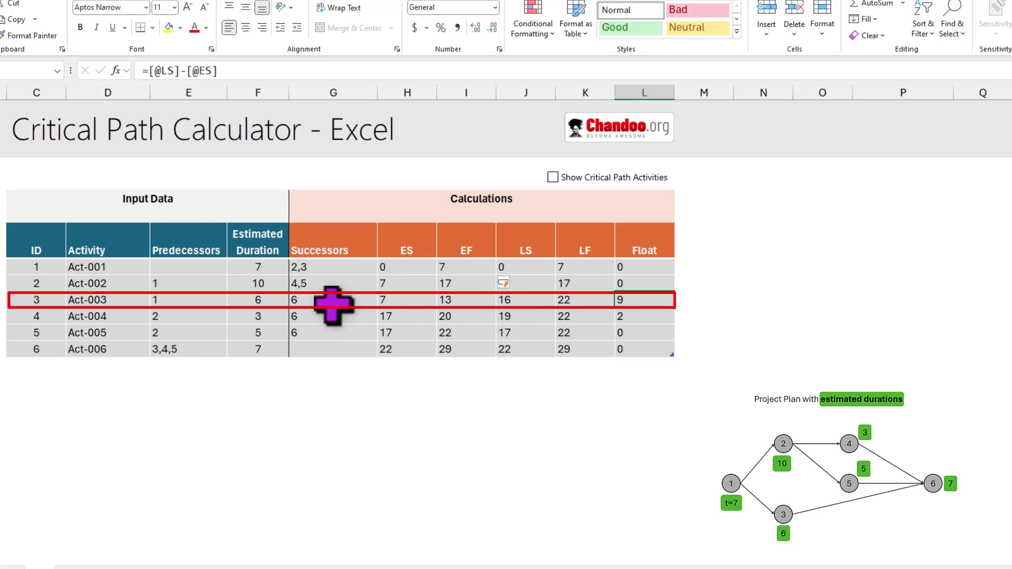
{"action": "left_click", "coordinate": [408, 300]}
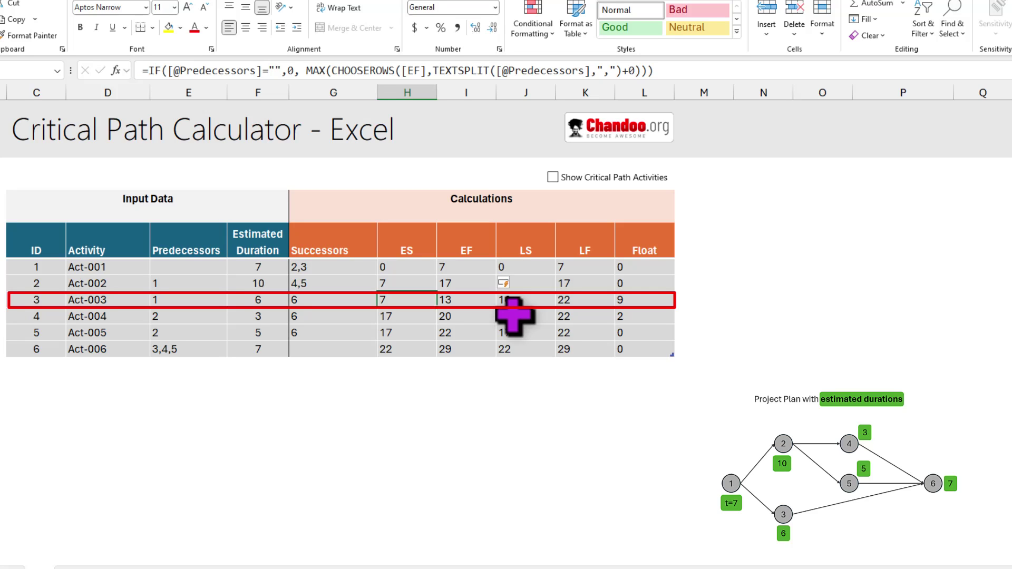
{"action": "left_click", "coordinate": [595, 350]}
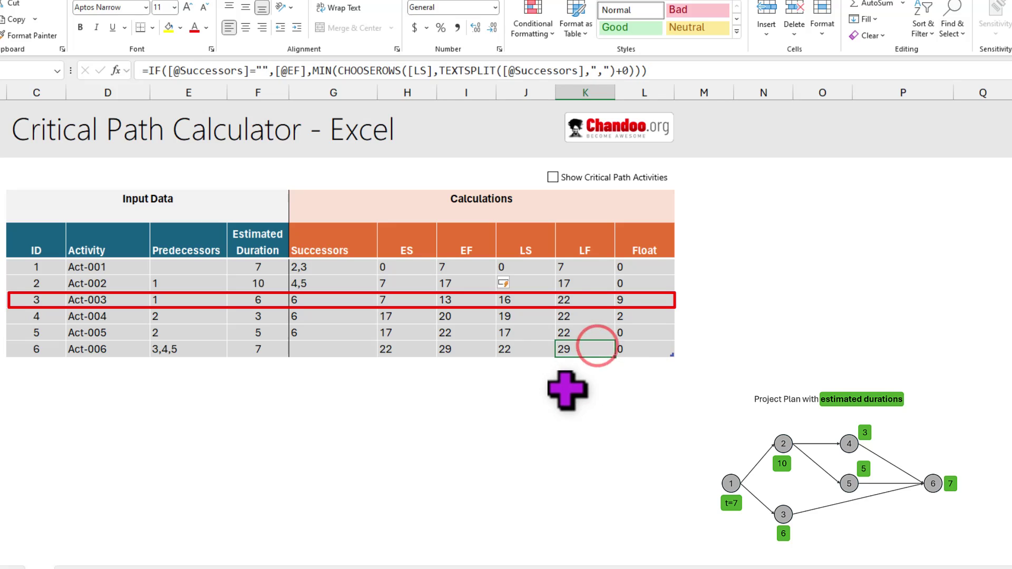
{"action": "left_click", "coordinate": [269, 299]}
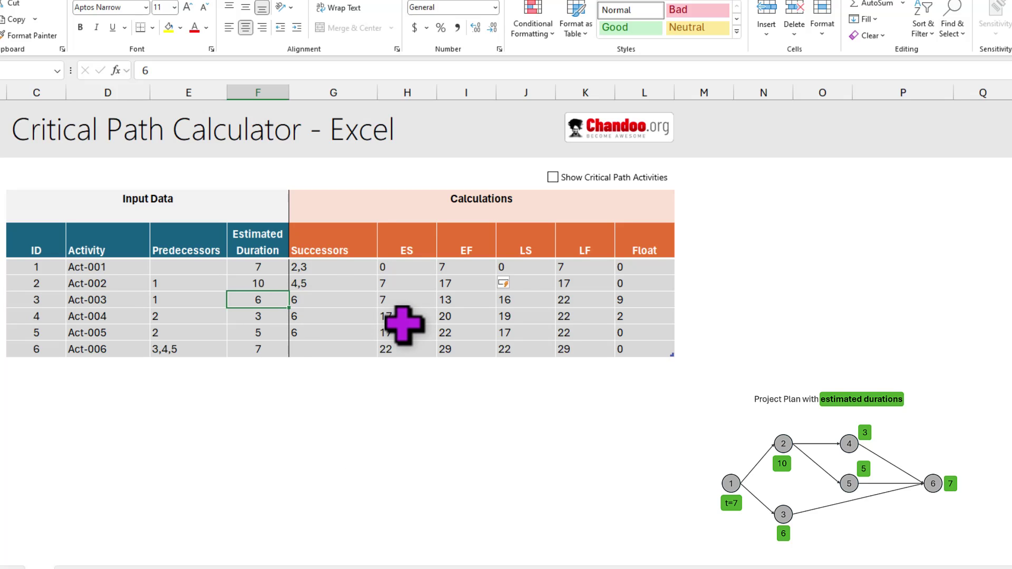
{"action": "type", "text": "9"}
{"action": "key", "text": "ctrl+Return"}
{"action": "left_click", "coordinate": [570, 349]}
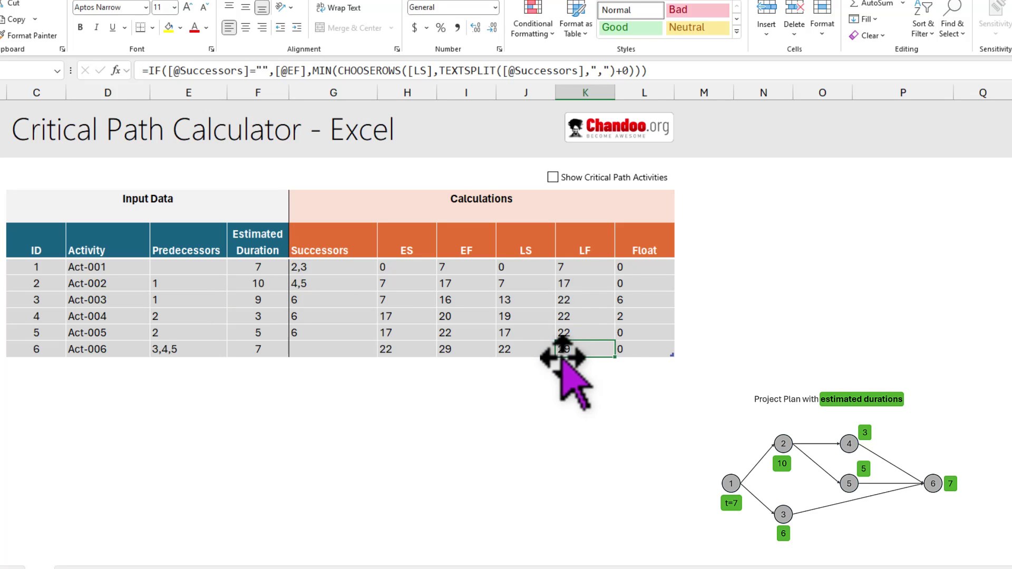
{"action": "left_click", "coordinate": [468, 349]}
{"action": "left_click", "coordinate": [595, 346]}
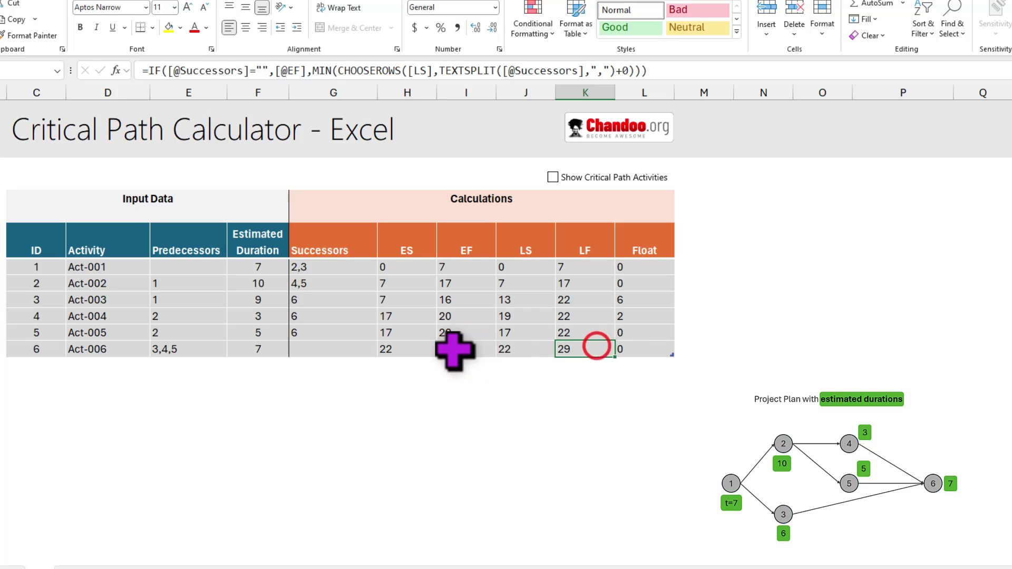
{"action": "left_click", "coordinate": [455, 348]}
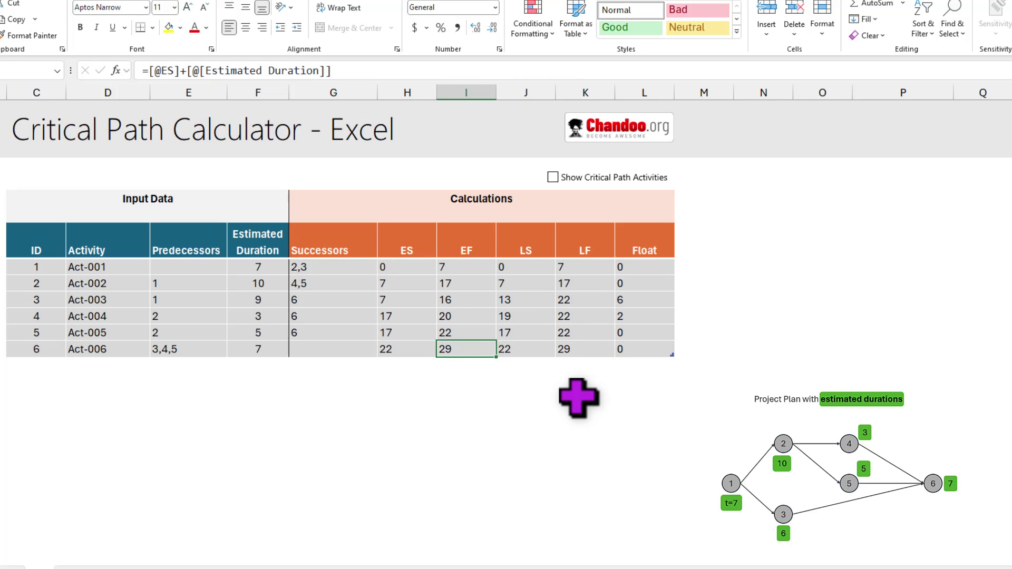
{"action": "key", "text": "ctrl+z"}
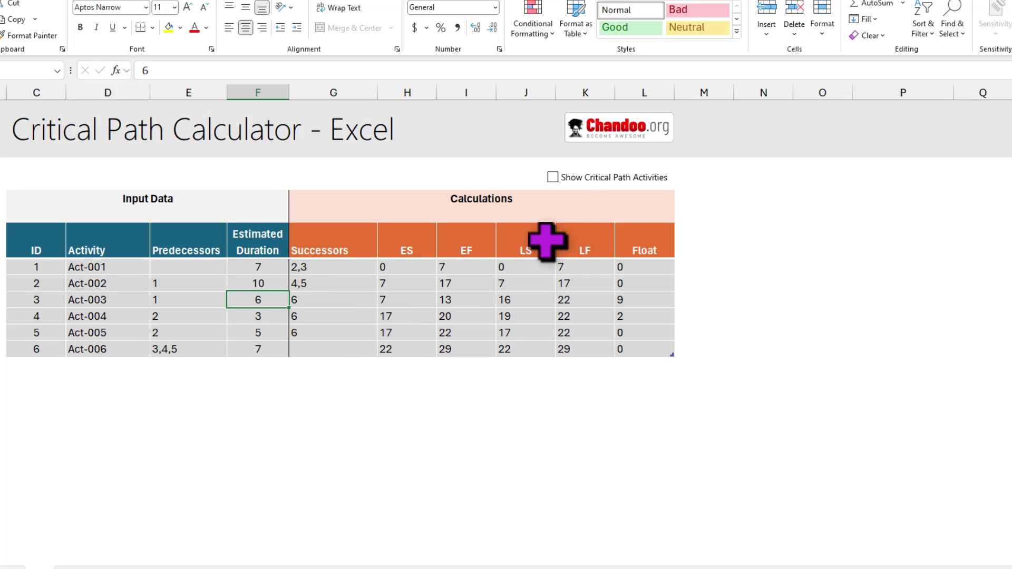
- Turn on critical-path highlighting, showing Act-001, Act-002, Act-005 and Act-006 as critical
{"action": "left_click", "coordinate": [585, 179]}
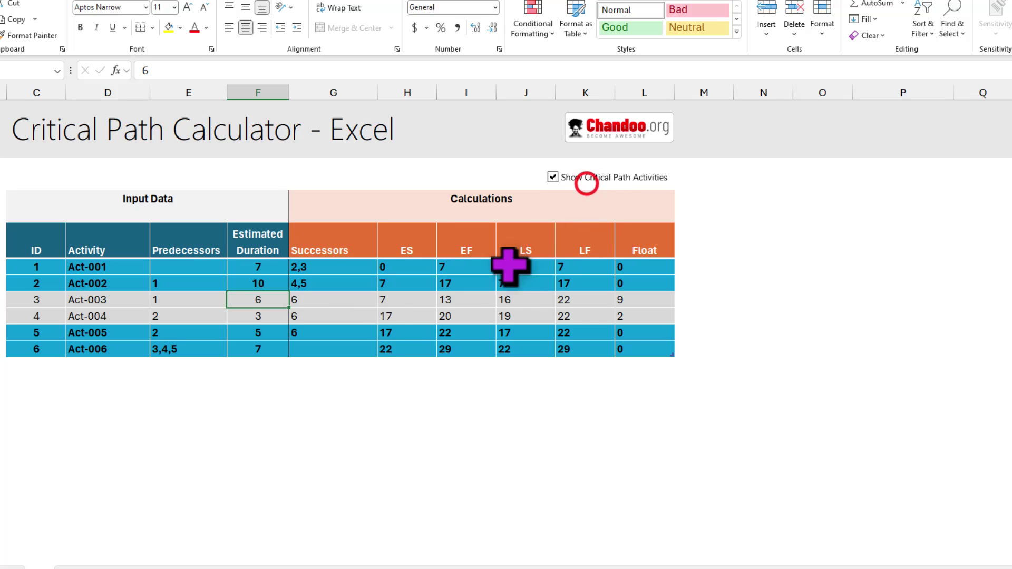
{"action": "left_click", "coordinate": [121, 262]}
{"action": "left_click", "coordinate": [115, 285]}
{"action": "left_click", "coordinate": [119, 332]}
{"action": "left_click", "coordinate": [110, 349]}
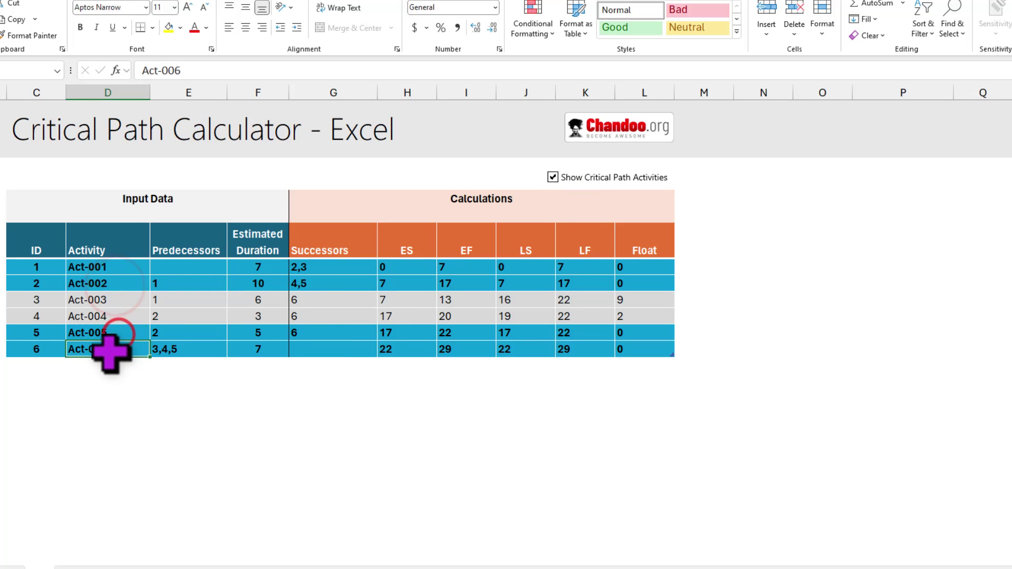
- Change Act-002's duration from 10 to 12 and Act-003's from 6 to 9, making Act-006's LF 31
{"action": "left_click", "coordinate": [255, 285]}
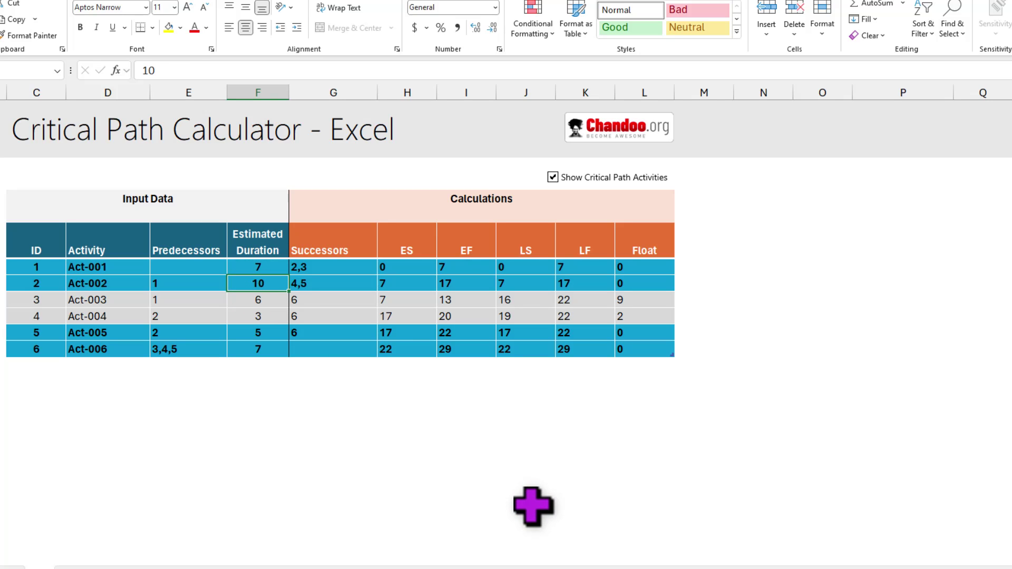
{"action": "type", "text": "12"}
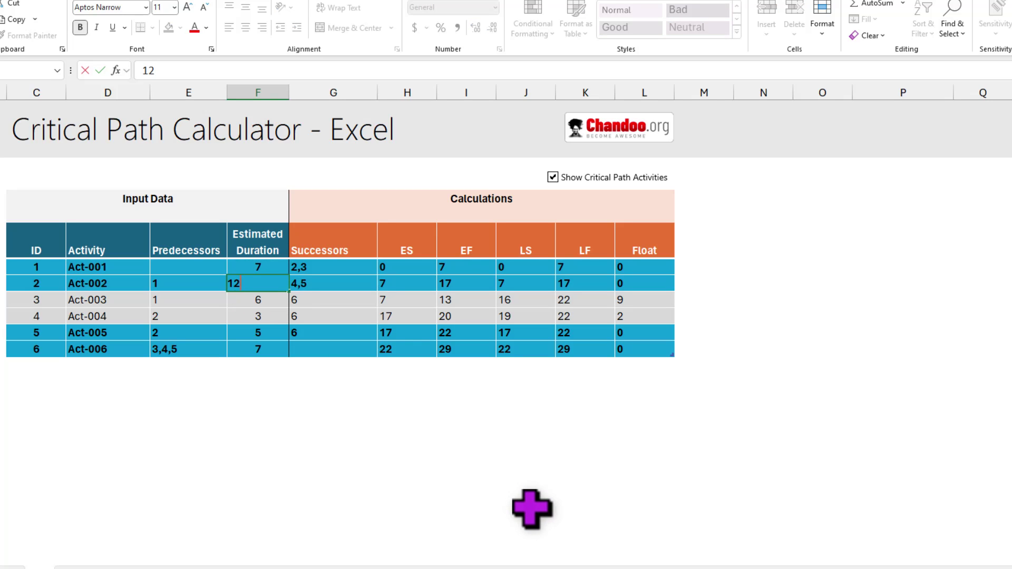
{"action": "key", "text": "ctrl+Return"}
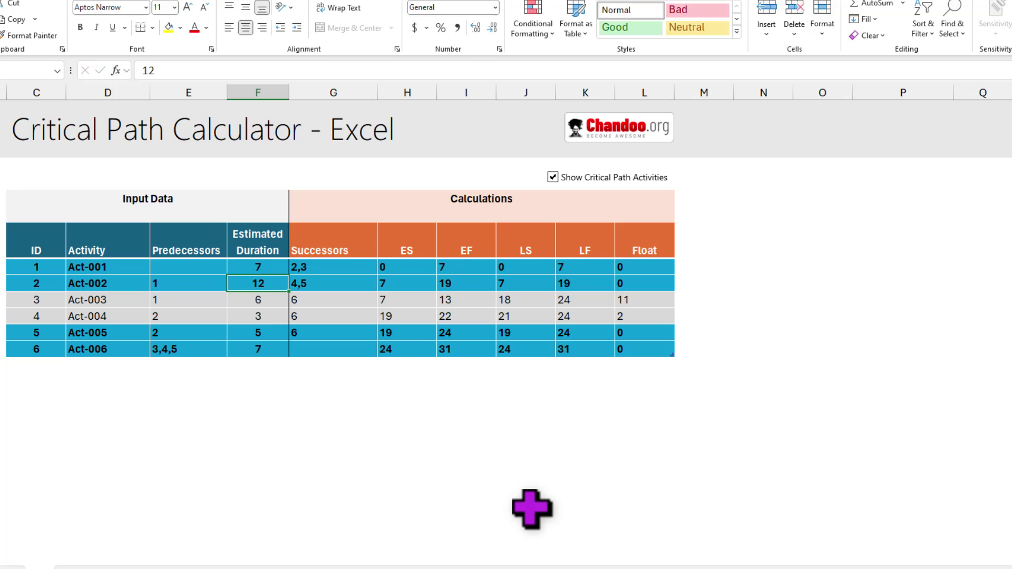
{"action": "left_click", "coordinate": [580, 349]}
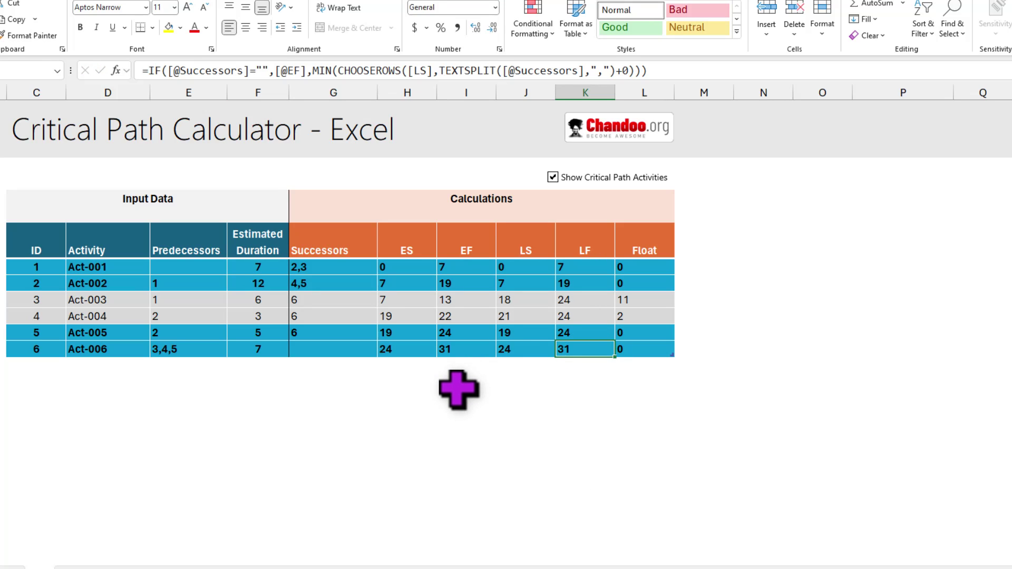
{"action": "left_click", "coordinate": [258, 300]}
{"action": "type", "text": "9"}
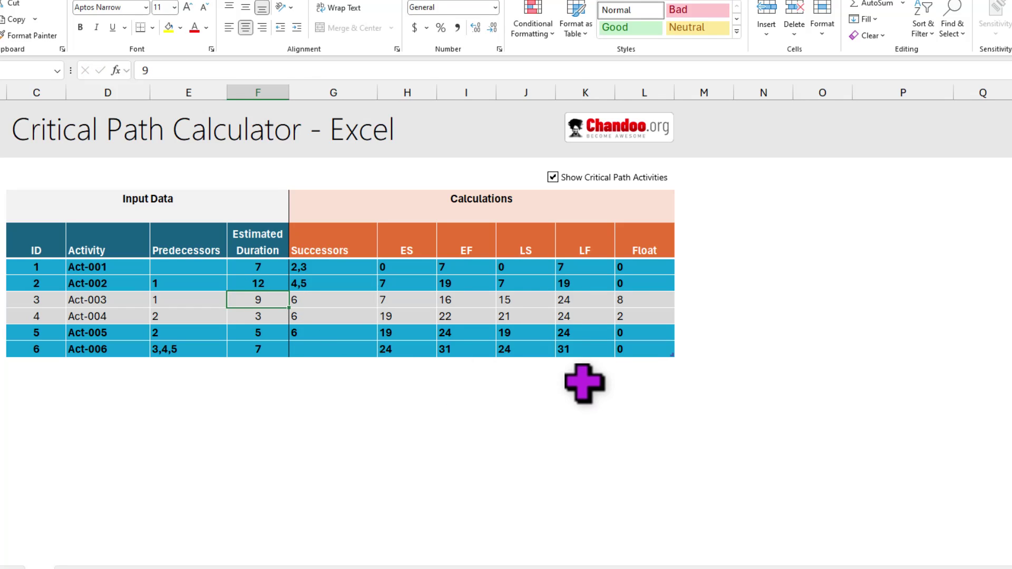
{"action": "left_click", "coordinate": [568, 350]}
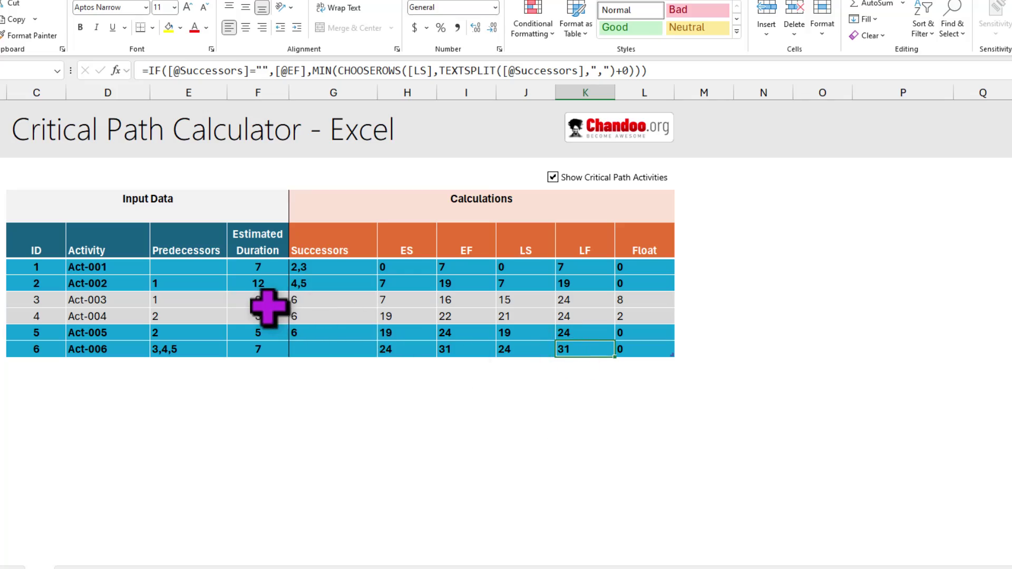